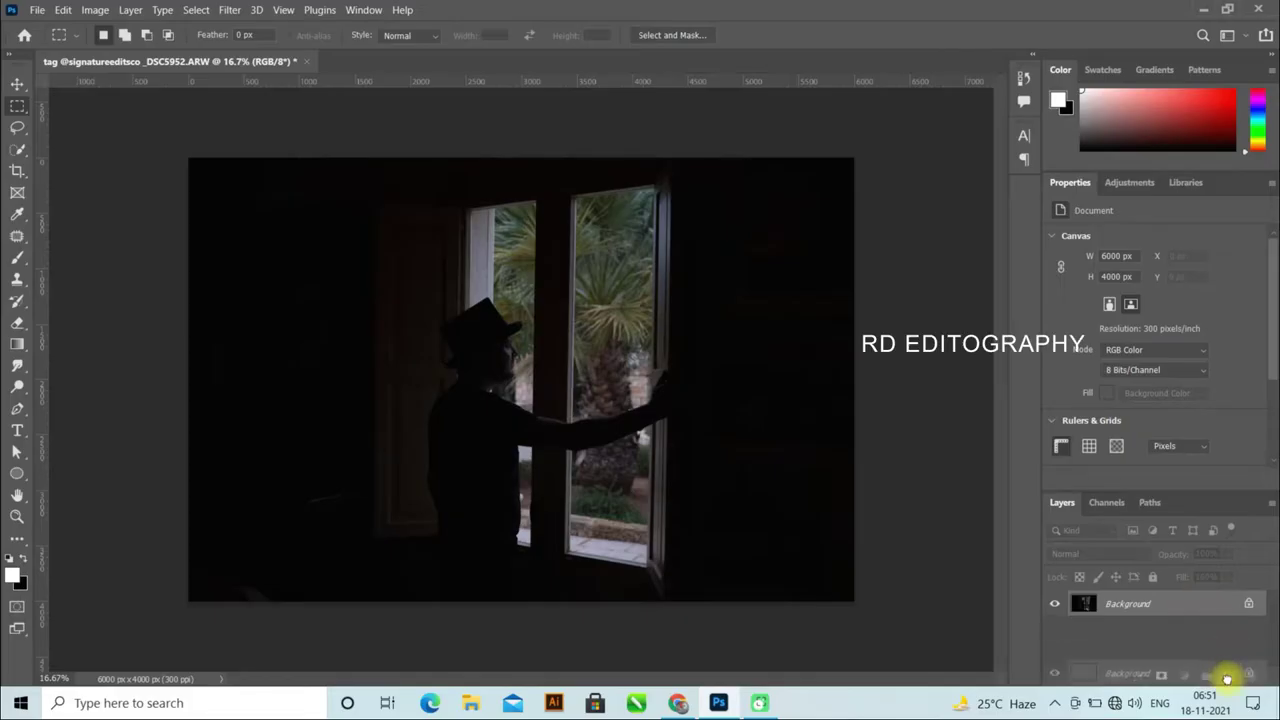
- Duplicate the background layer and open the Camera Raw Filter on the copy
left_click_drag(1194, 600, 1228, 676)
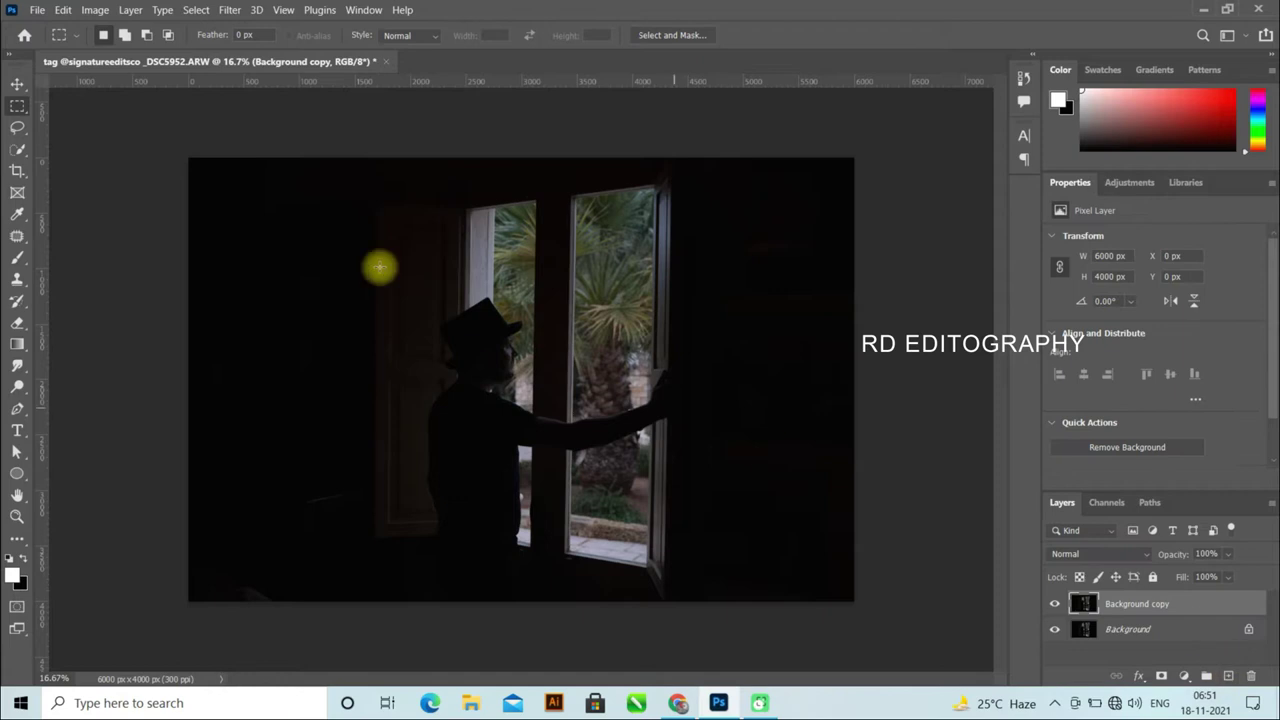
left_click(232, 12)
left_click(260, 108)
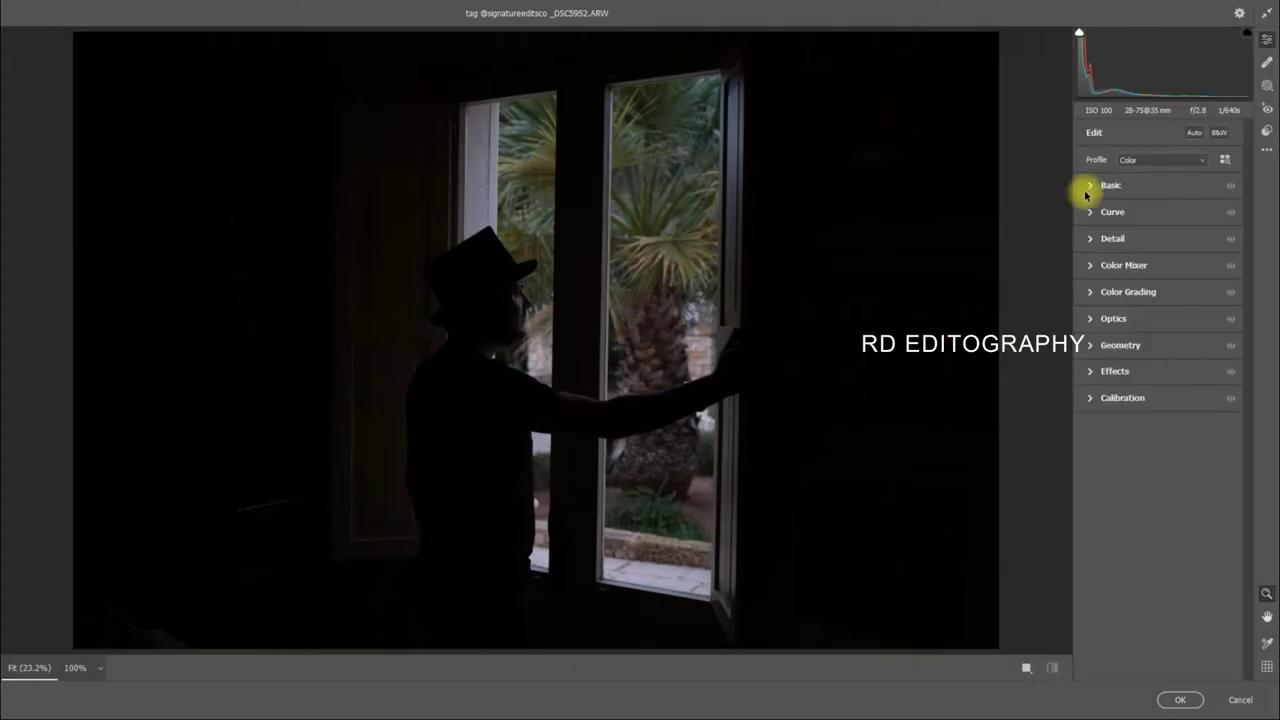
- In Basic, set Exposure +2.05, Shadows +100, Blacks +100, add Clarity and warm Temperature to +15
left_click(1085, 189)
left_click_drag(1157, 391, 1272, 385)
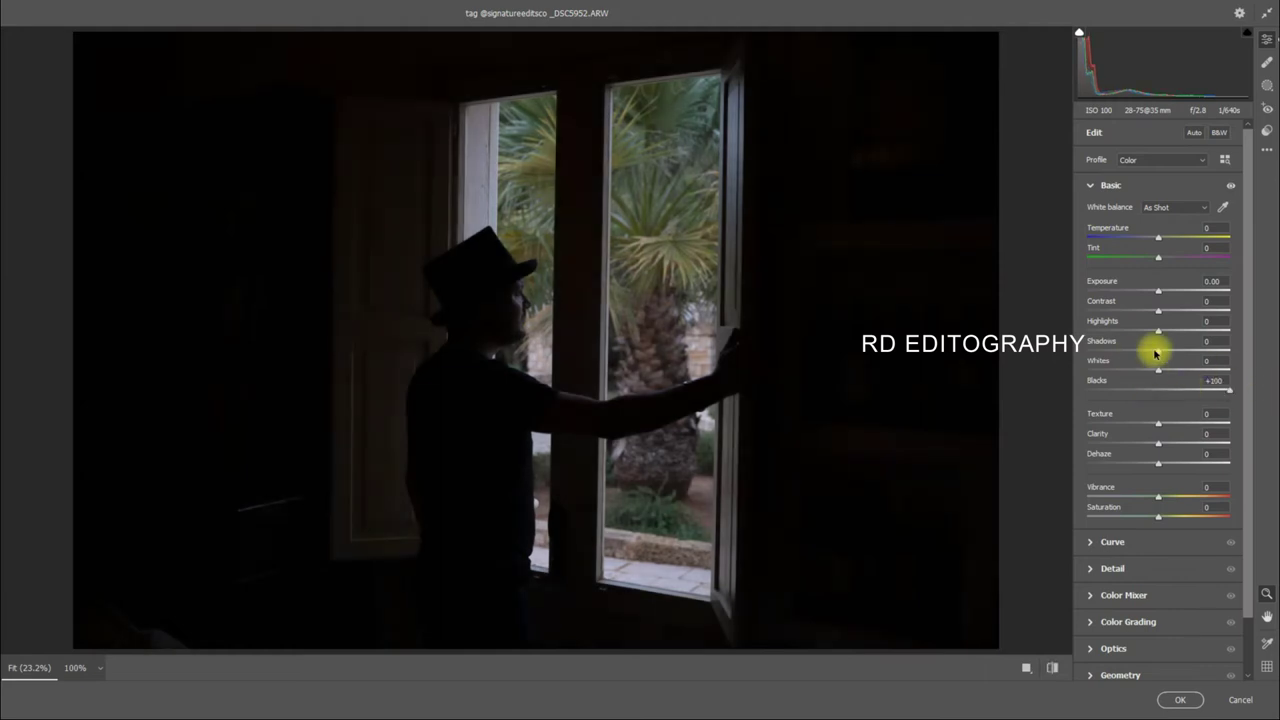
left_click_drag(1160, 354, 1230, 352)
mouse_move(1157, 289)
left_mouse_down()
mouse_move(1188, 293)
mouse_move(1145, 336)
mouse_move(1165, 341)
mouse_move(1162, 373)
left_mouse_up()
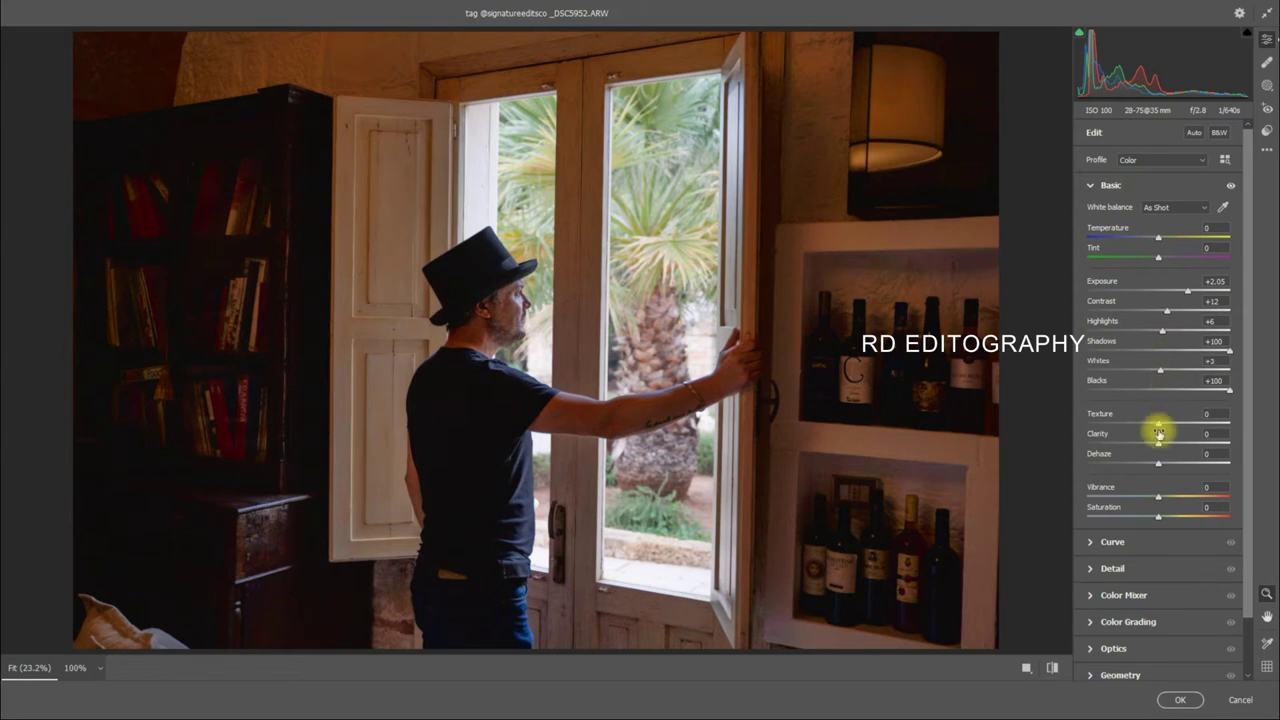
mouse_move(1158, 440)
left_mouse_down()
mouse_move(1129, 428)
mouse_move(1180, 434)
mouse_move(1128, 425)
left_mouse_up()
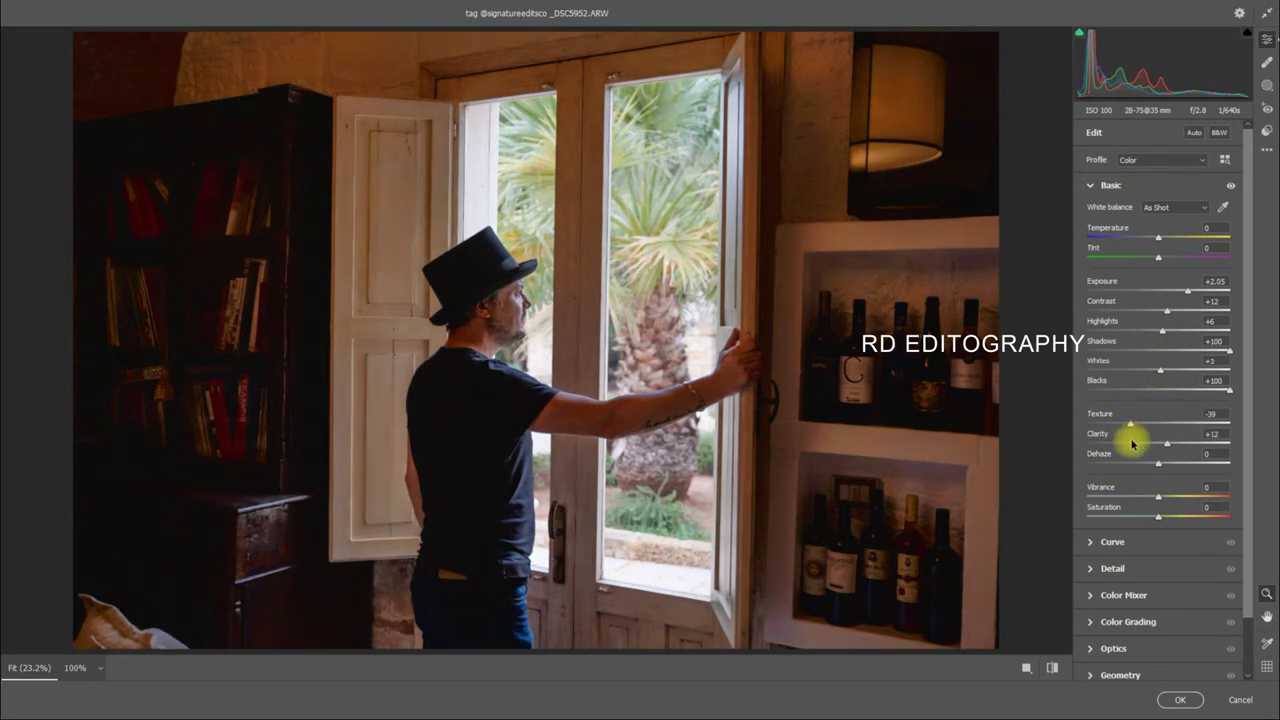
mouse_move(1158, 238)
left_mouse_down()
mouse_move(1137, 260)
mouse_move(1163, 263)
mouse_move(1144, 268)
left_mouse_up()
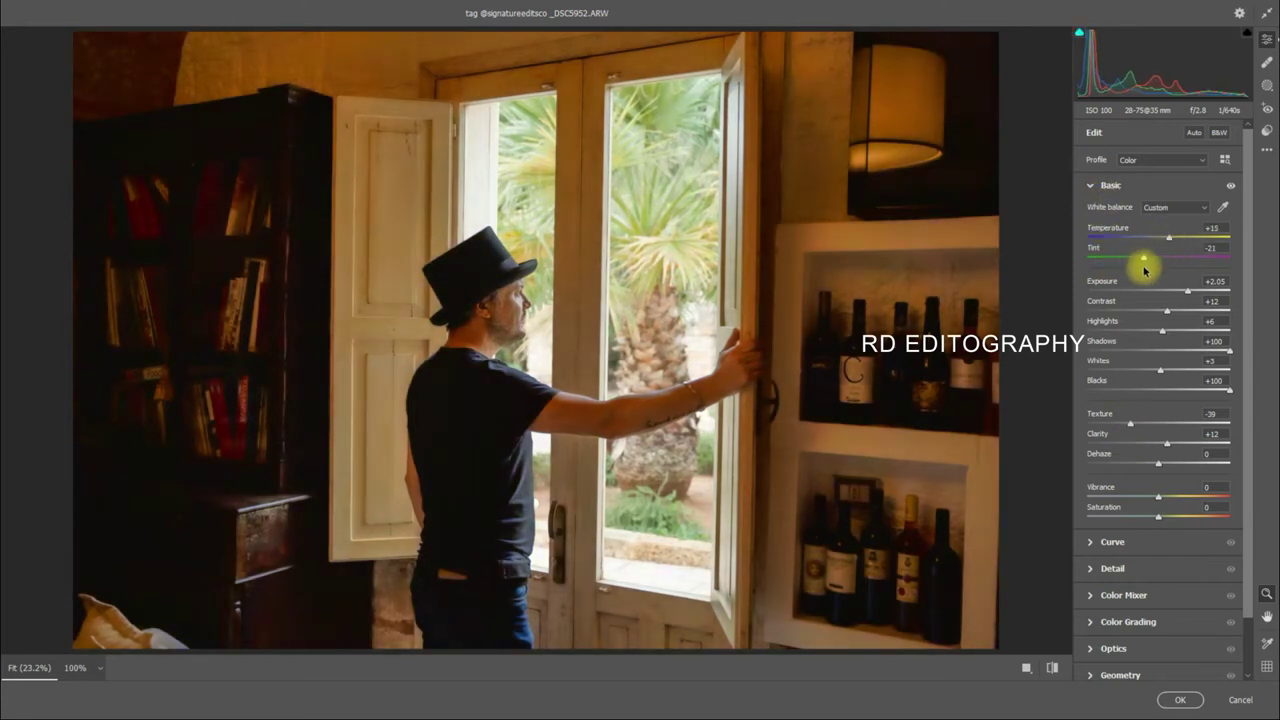
left_click(1090, 185)
- Adjust the tone curve's shadows and pull down its lights
left_click(1090, 212)
mouse_move(1158, 494)
left_mouse_down()
mouse_move(1180, 494)
mouse_move(1149, 500)
mouse_move(1173, 494)
mouse_move(1179, 474)
left_mouse_up()
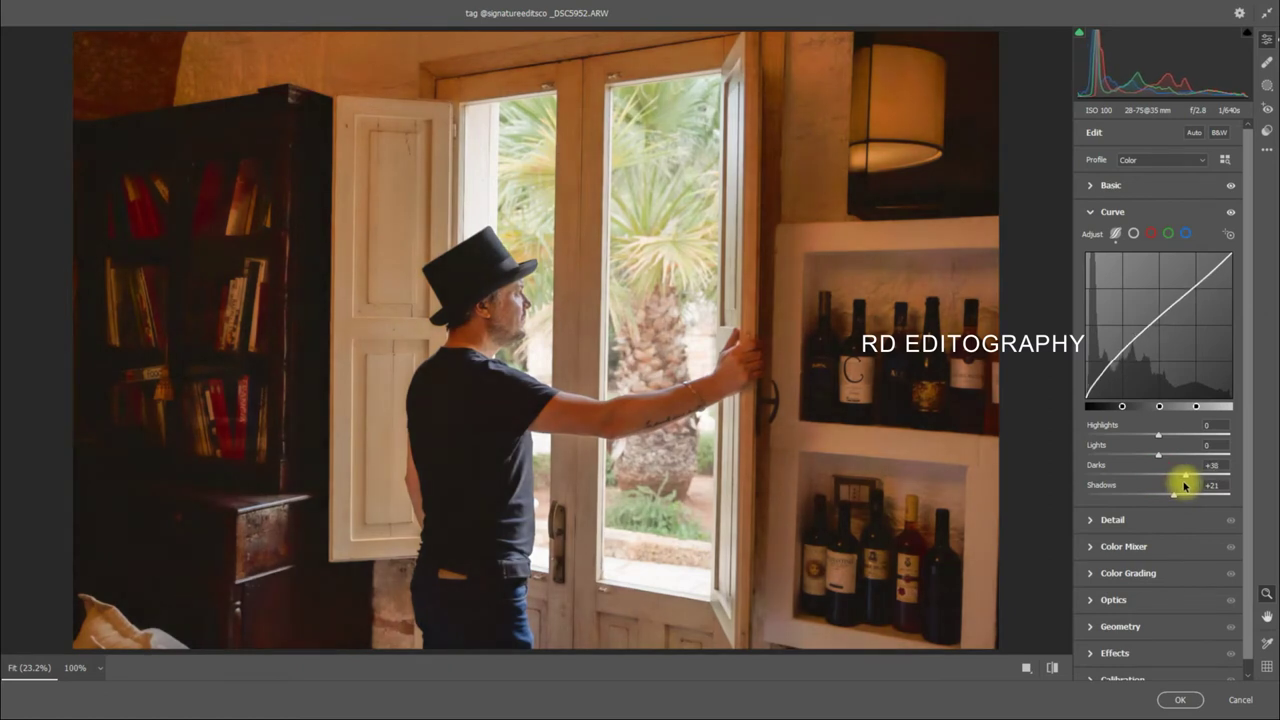
left_click_drag(1158, 454, 1166, 440)
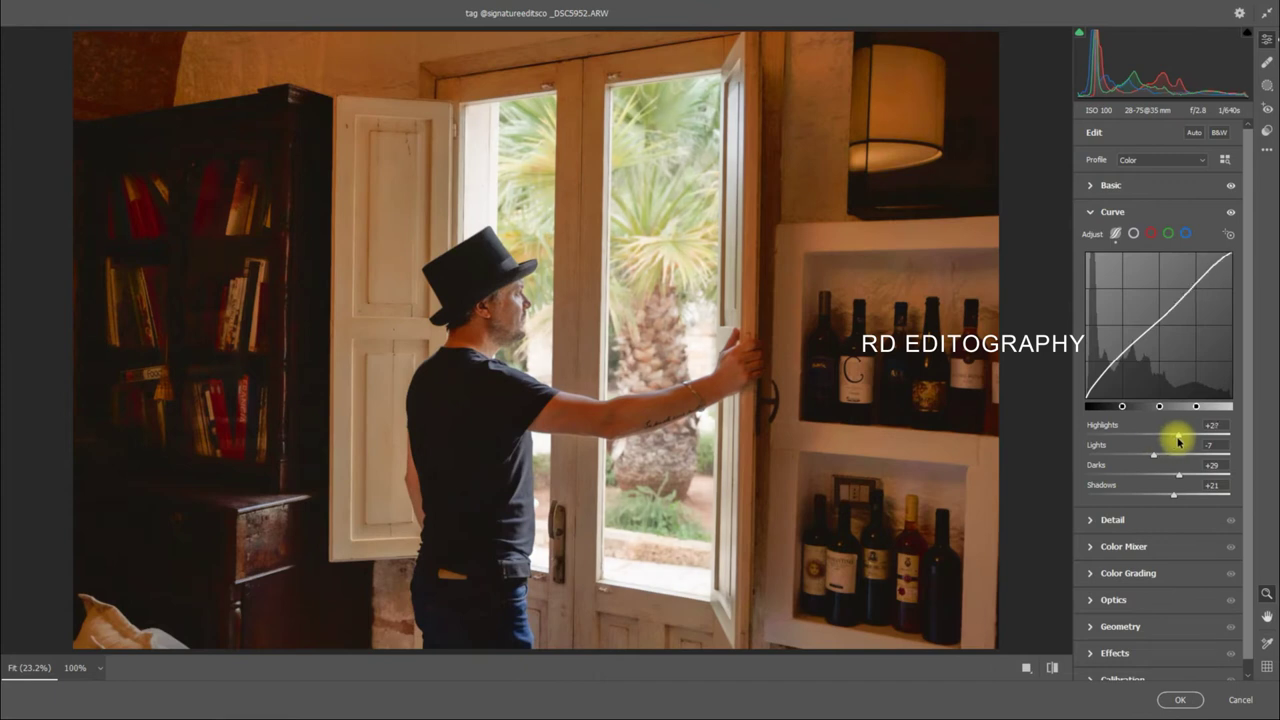
- Reduce the reds' saturation to −36 in the Color Mixer
left_click(1090, 212)
left_click(1090, 265)
mouse_move(1157, 350)
left_mouse_down()
mouse_move(1108, 360)
mouse_move(1139, 394)
mouse_move(1185, 377)
left_mouse_up()
- Desaturate the orange tones and adjust the yellow saturation in the Color Mixer
left_click(1107, 307)
mouse_move(1154, 361)
left_mouse_down()
mouse_move(1137, 364)
mouse_move(1184, 381)
left_mouse_up()
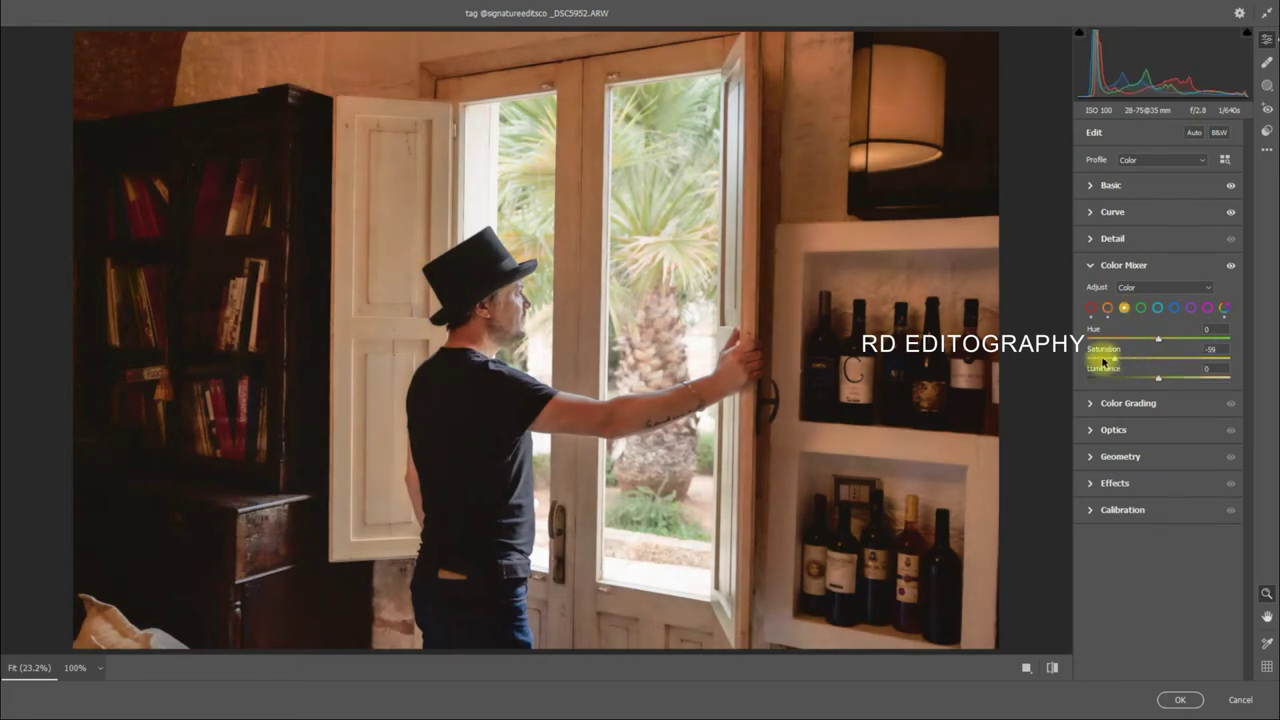
mouse_move(1104, 362)
left_mouse_down()
mouse_move(1192, 366)
mouse_move(1123, 337)
mouse_move(1163, 351)
mouse_move(1134, 372)
mouse_move(1173, 379)
left_mouse_up()
- Set blues to Saturation +20 and Luminance +31, then review the purple and magenta ranges
left_click(1141, 307)
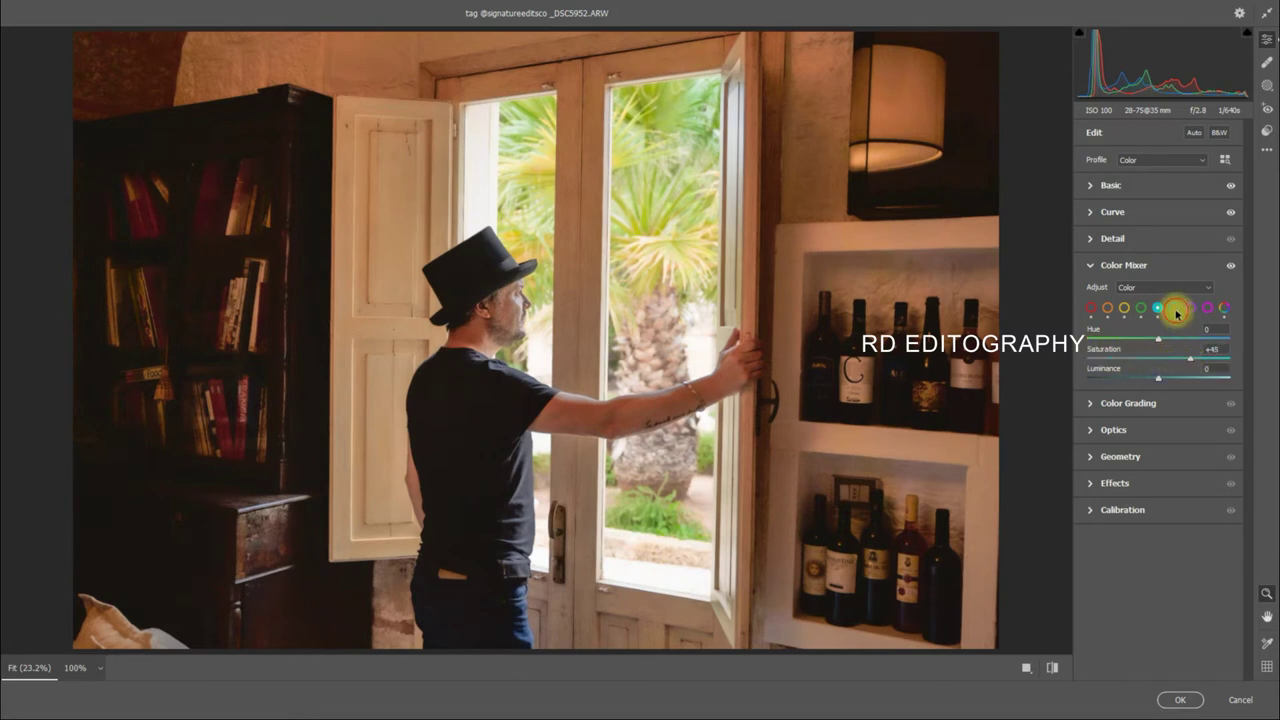
left_click_drag(1172, 374, 1166, 393)
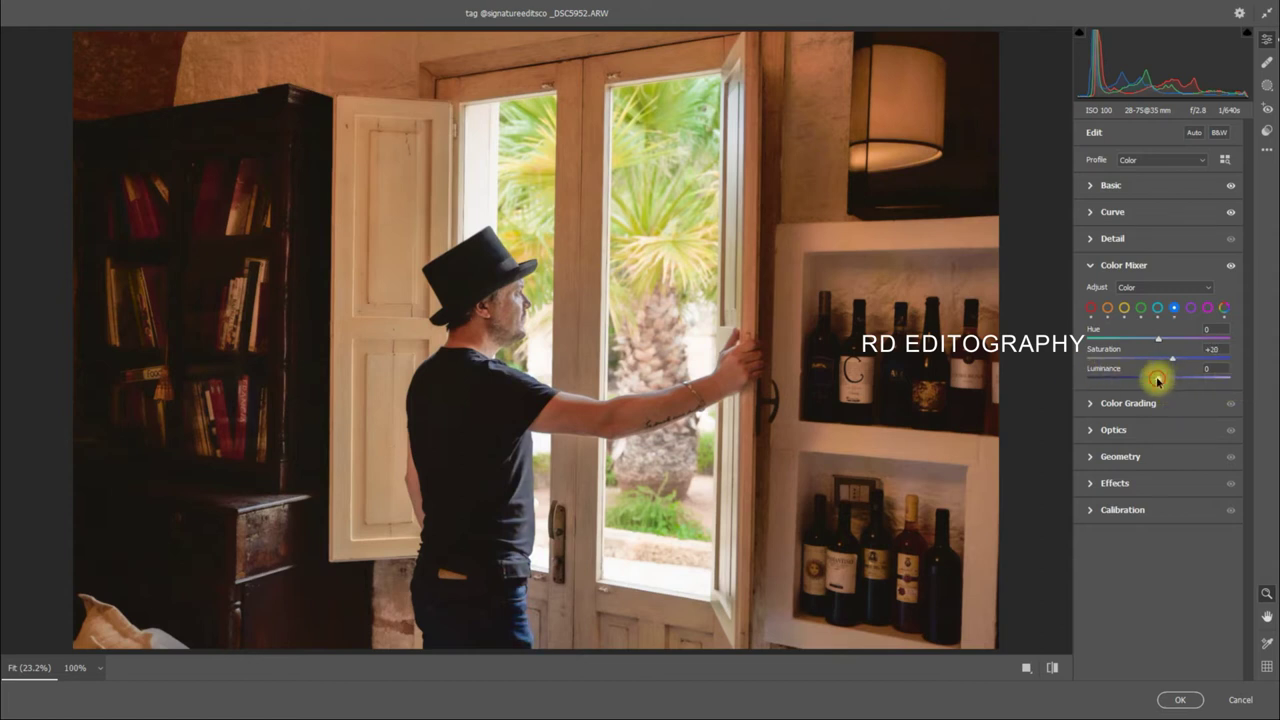
mouse_move(1184, 384)
left_mouse_down()
mouse_move(1165, 392)
mouse_move(1204, 369)
mouse_move(1155, 360)
left_mouse_up()
left_click(1191, 307)
left_click(1207, 307)
- Check the Before/After view and commit the Camera Raw edits
left_click(1090, 265)
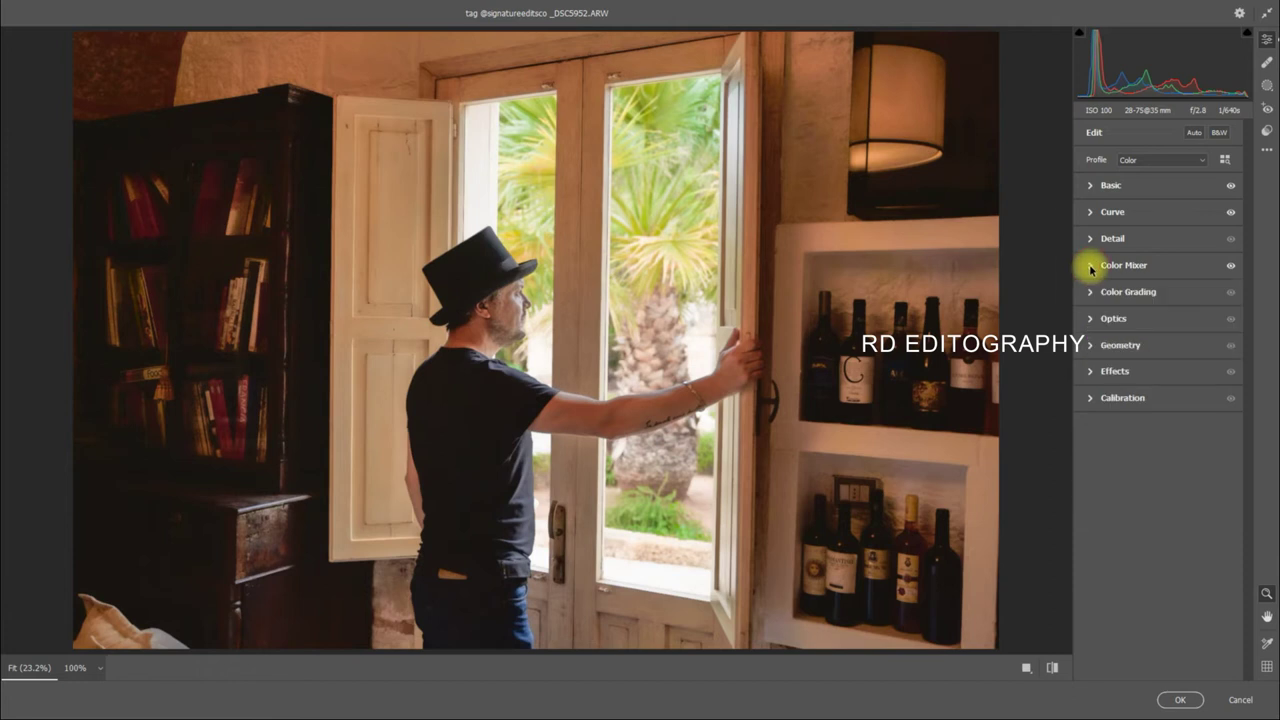
left_click(1026, 667)
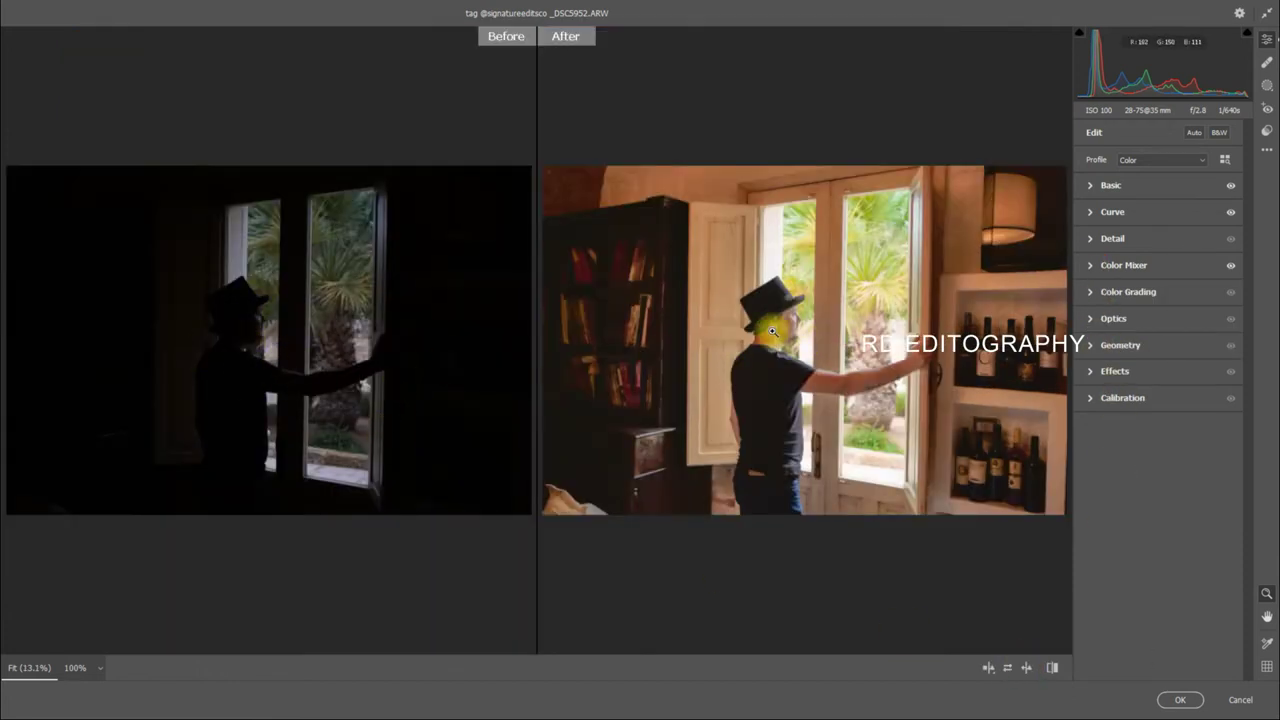
left_click(1180, 700)
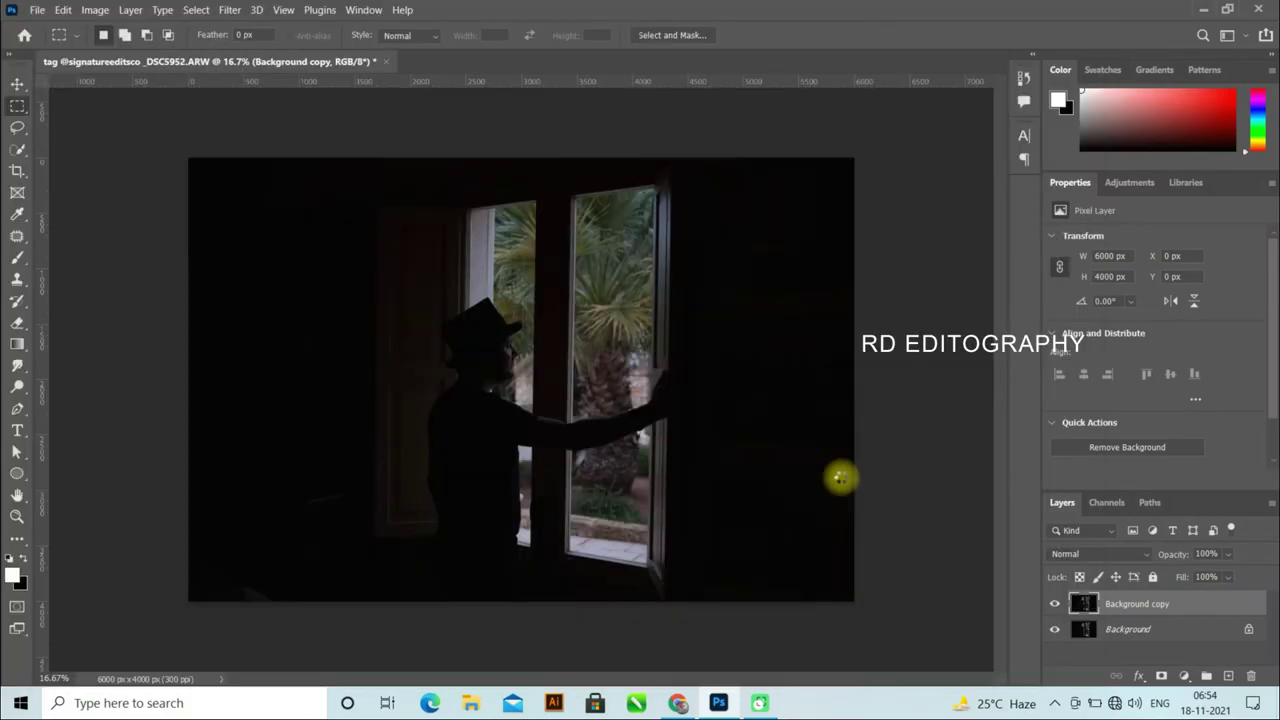
- Toggle the Background copy layer's visibility to compare against the dark original
left_click(1054, 603)
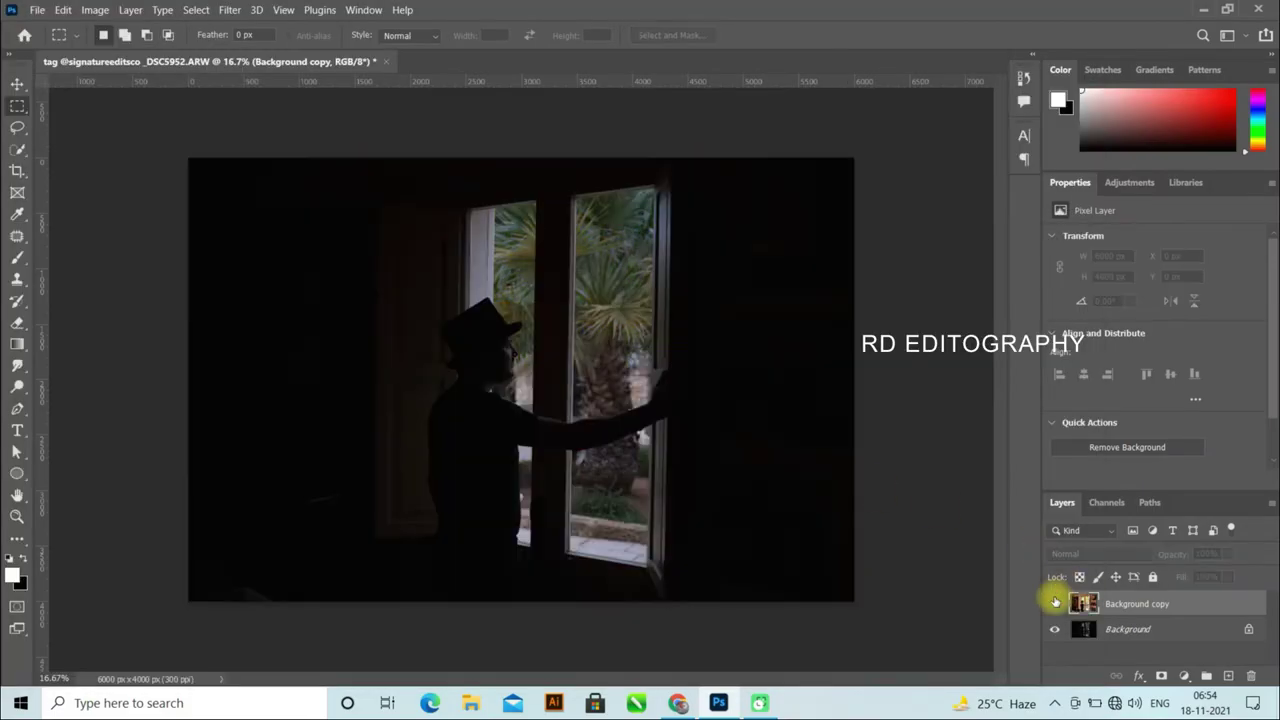
left_click(1054, 601)
left_click(1054, 601)
left_click(1054, 601)
left_click(1054, 601)
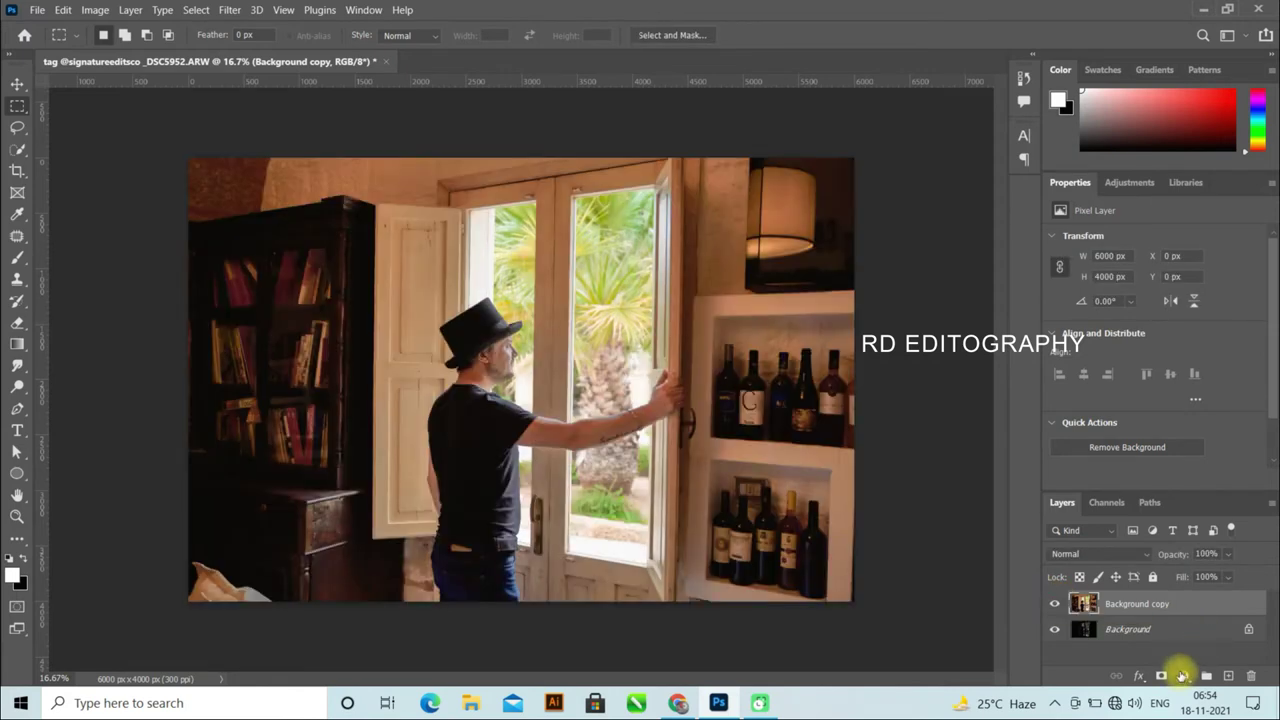
- Reopen Camera Raw and draw a radial gradient mask centred on the man at the window
left_click(229, 10)
left_click(280, 124)
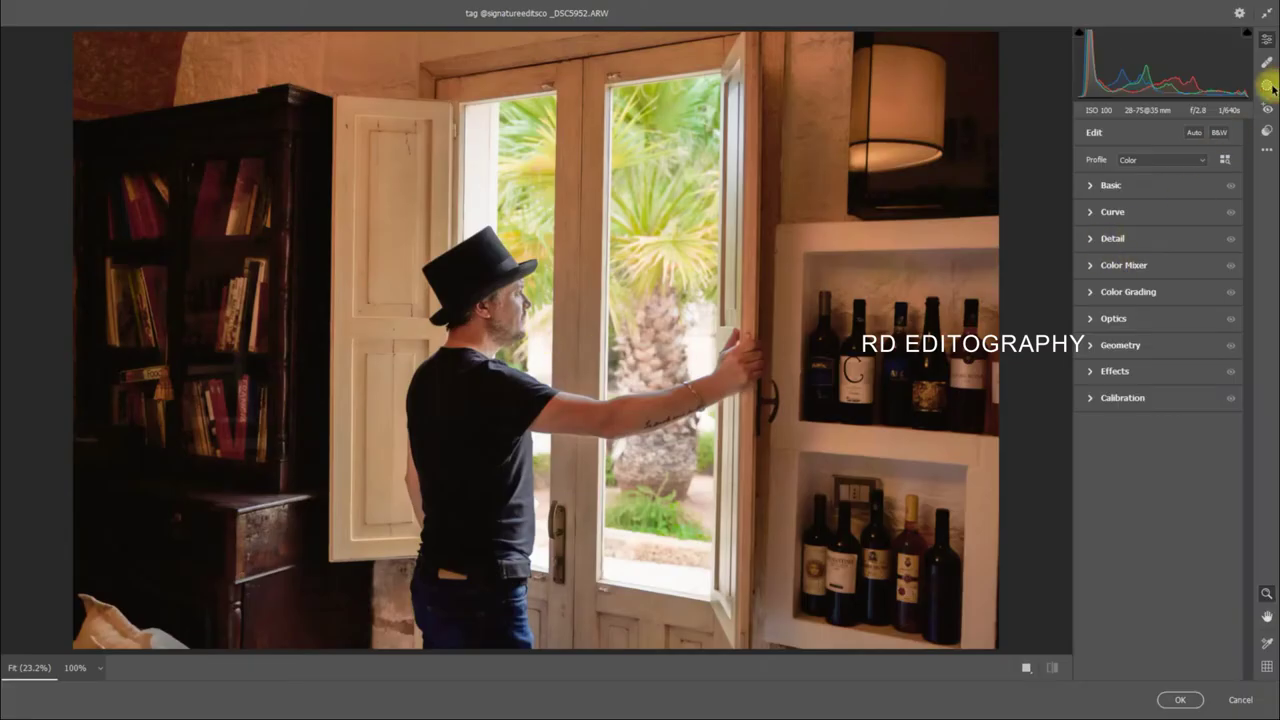
left_click(1268, 87)
left_click(1128, 248)
mouse_move(487, 312)
left_mouse_down()
mouse_move(721, 572)
mouse_move(732, 606)
left_mouse_up()
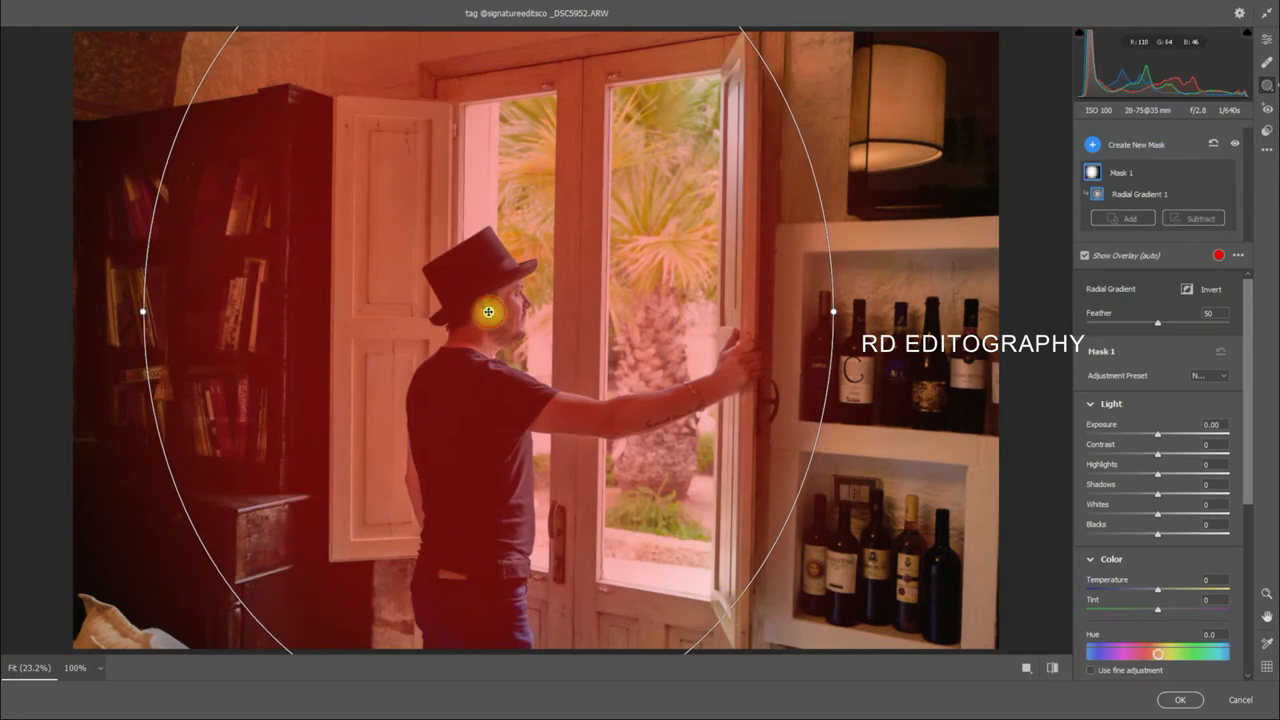
left_click_drag(486, 309, 533, 336)
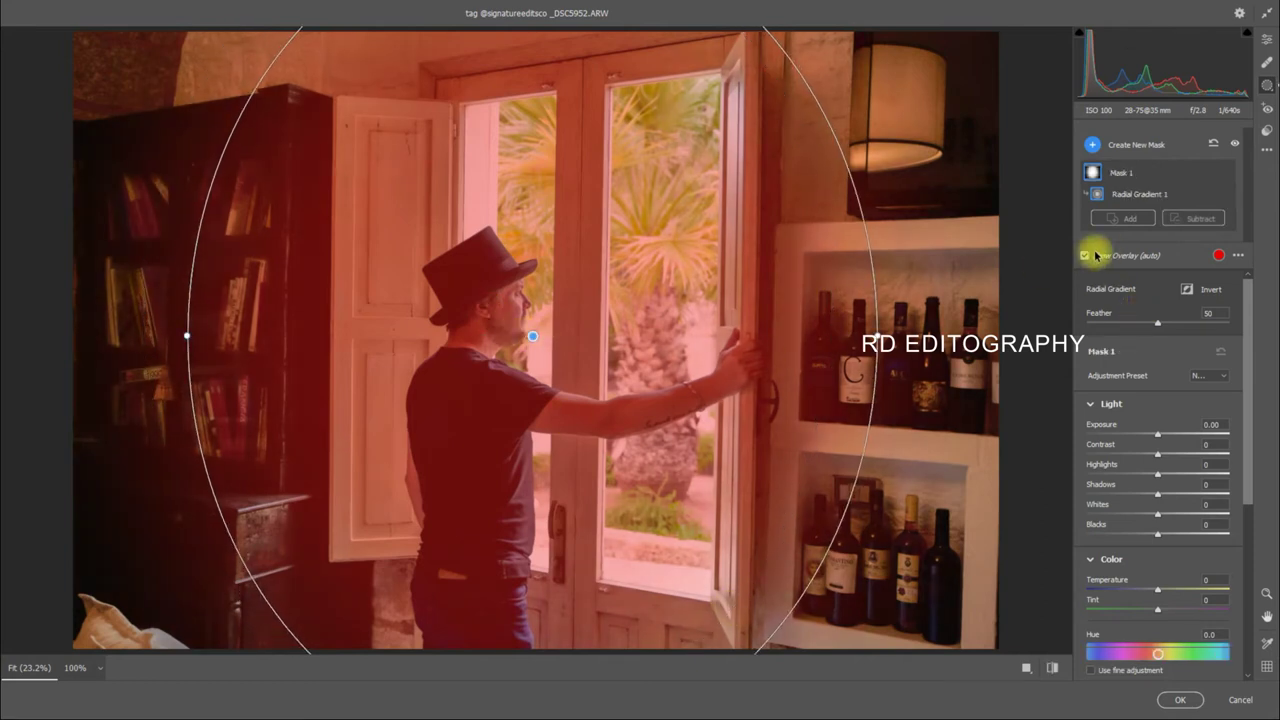
left_click(1085, 256)
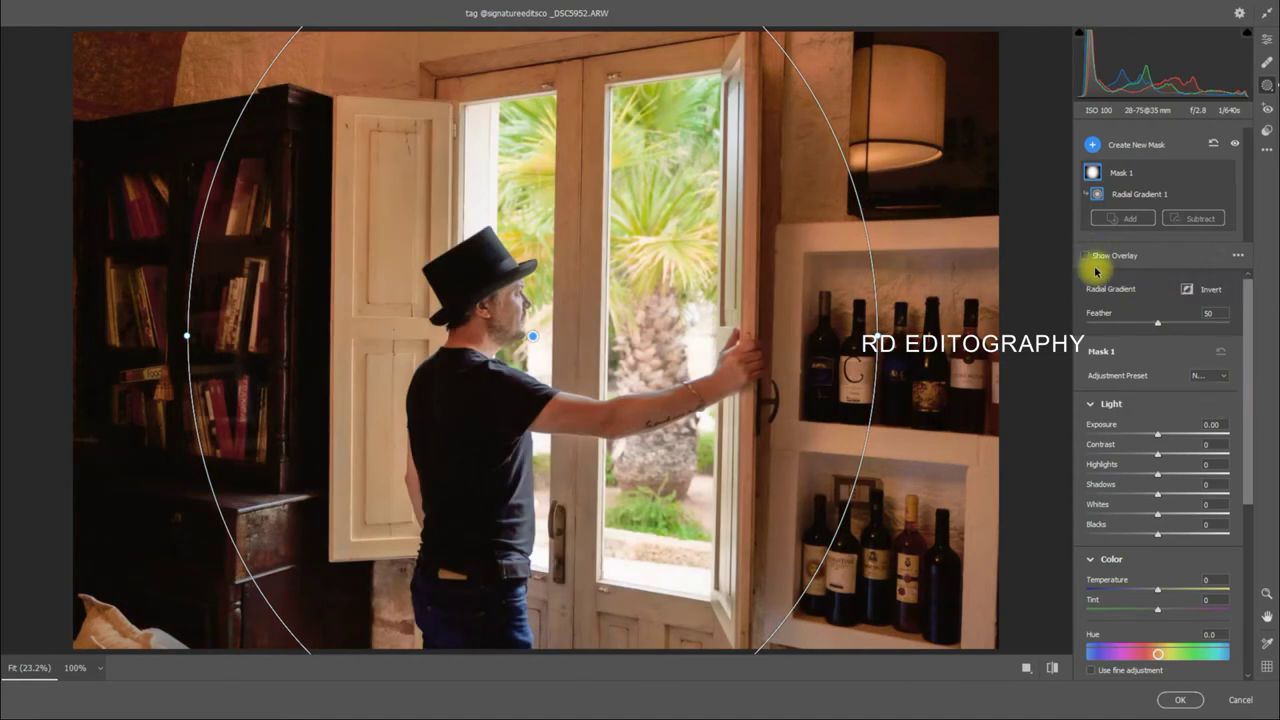
- Invert and widen the mask, darken the edges to Exposure −1.25, then apply
left_click(1187, 290)
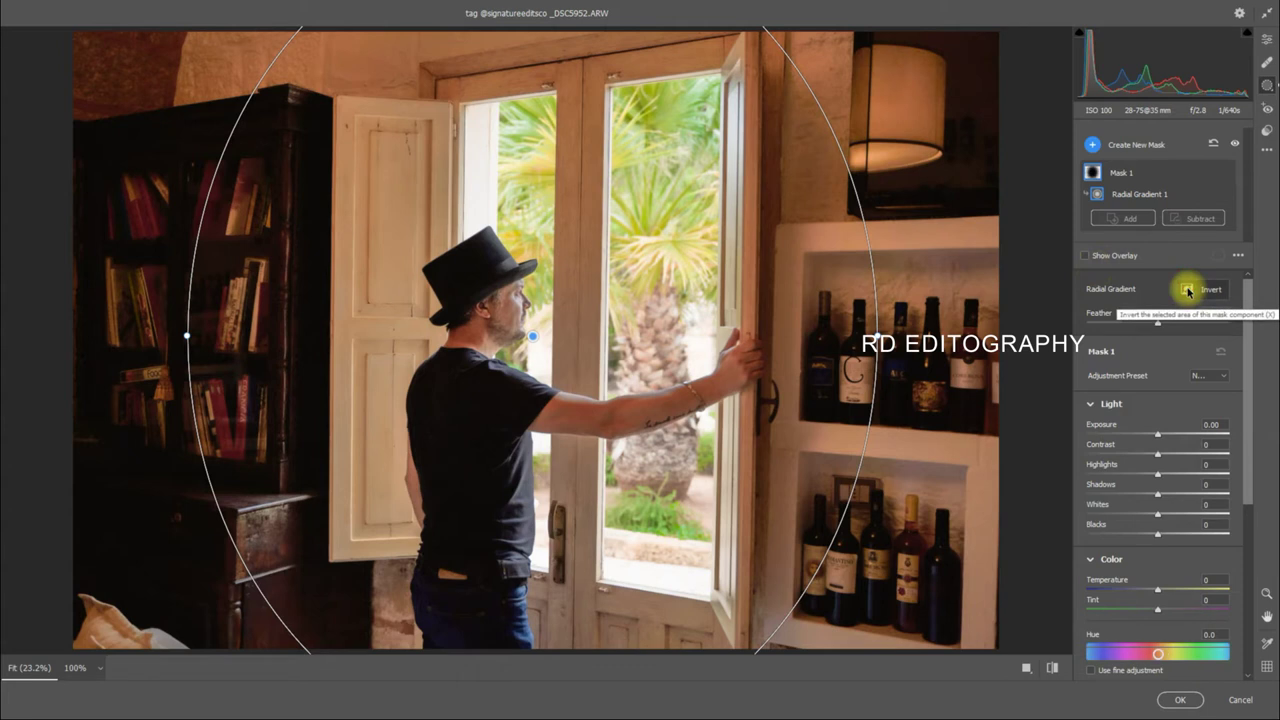
left_click_drag(1157, 435, 1179, 434)
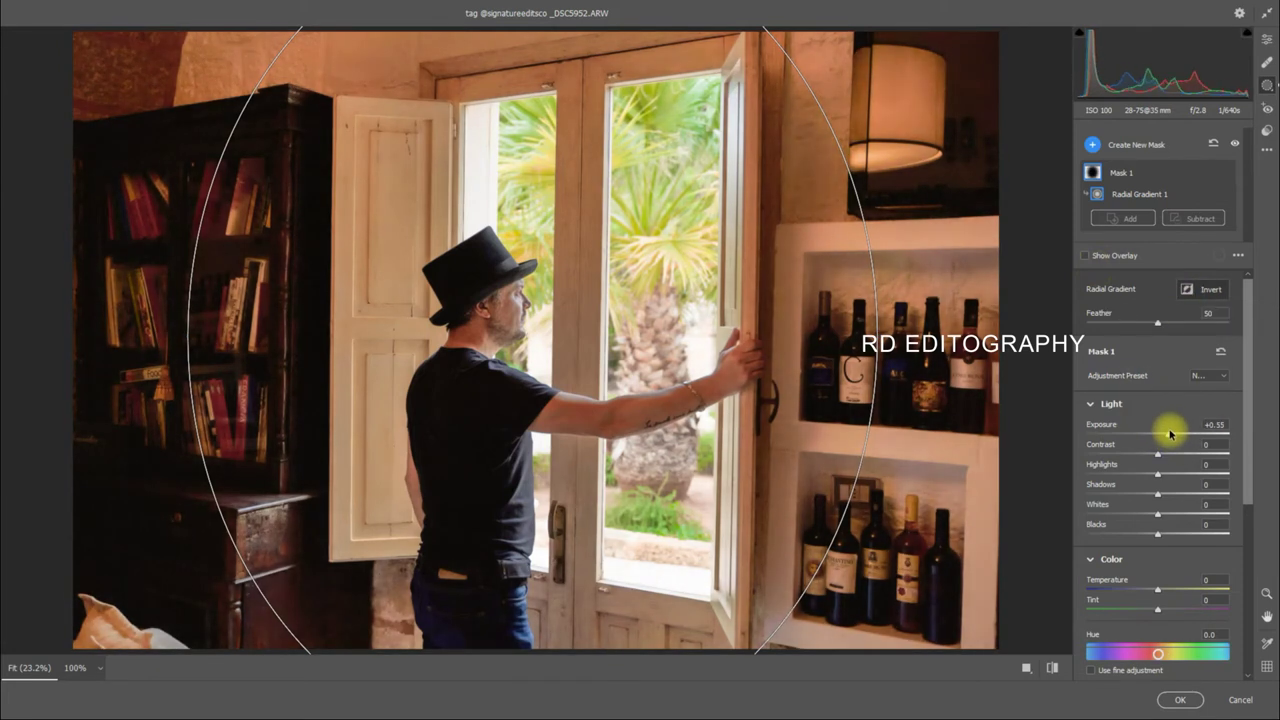
left_click_drag(875, 343, 968, 328)
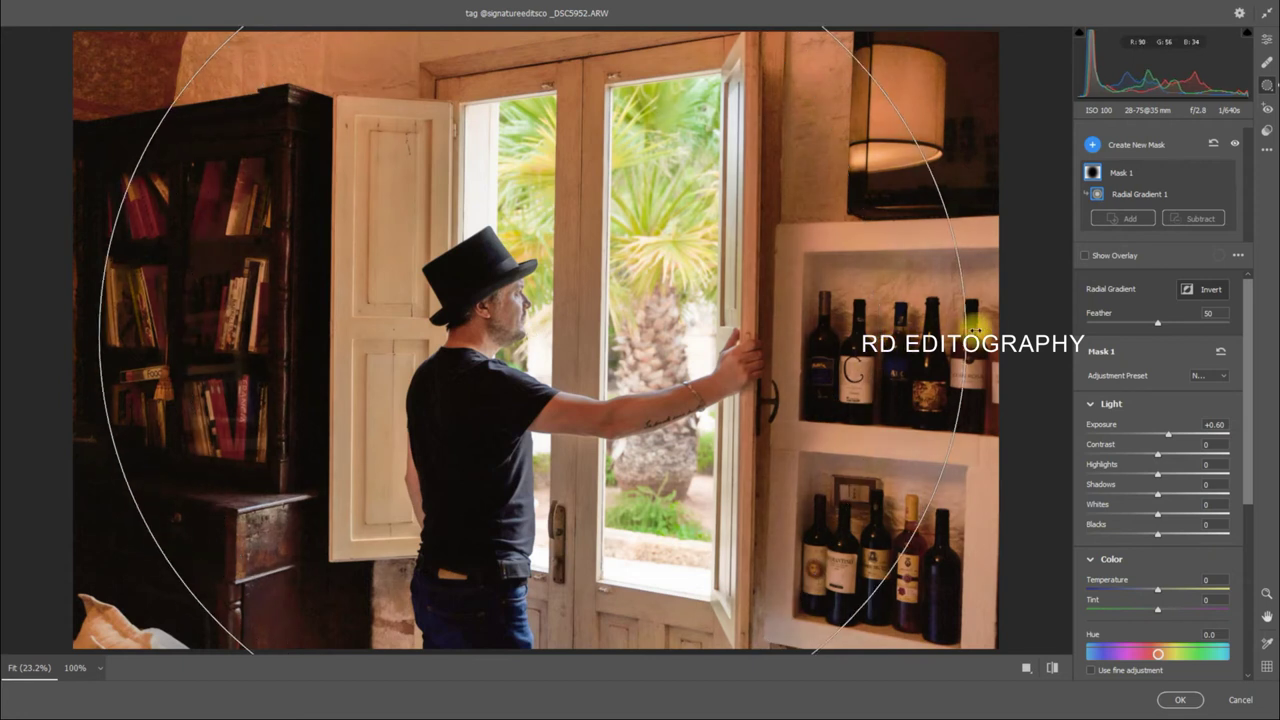
mouse_move(1163, 438)
left_mouse_down()
mouse_move(1129, 437)
mouse_move(1166, 456)
left_mouse_up()
left_click_drag(1157, 532, 1193, 525)
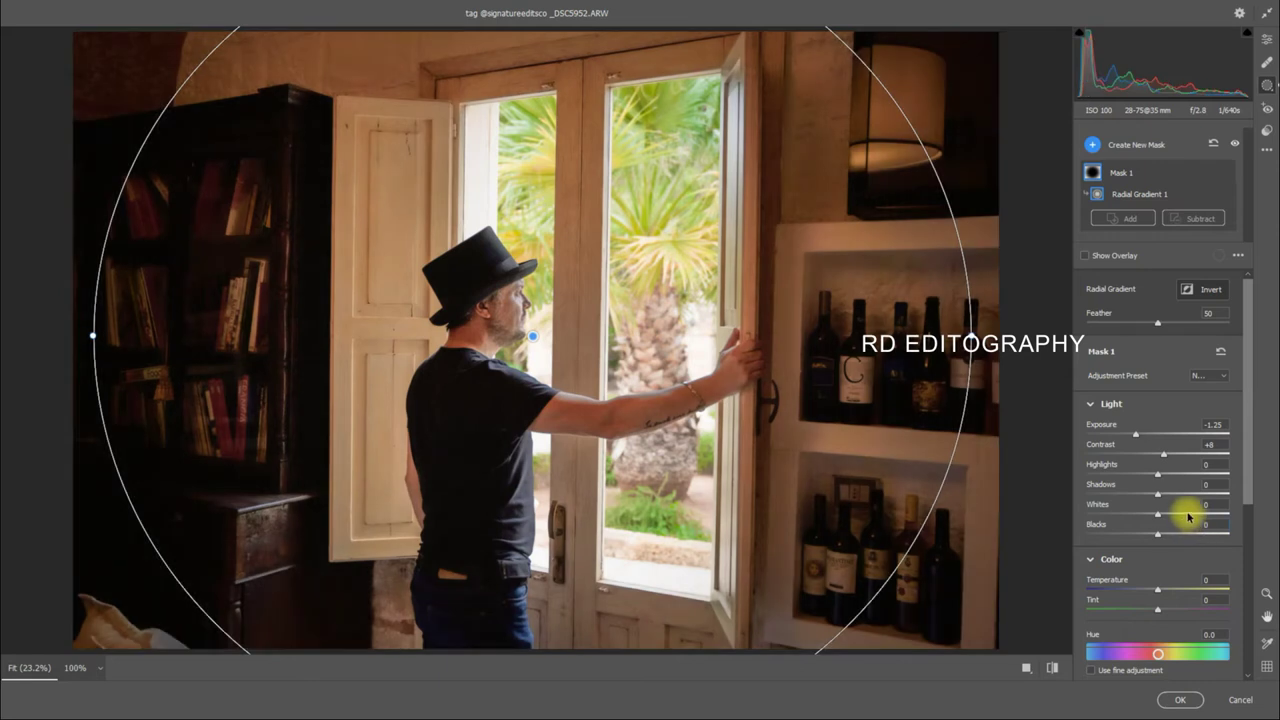
left_click(1025, 666)
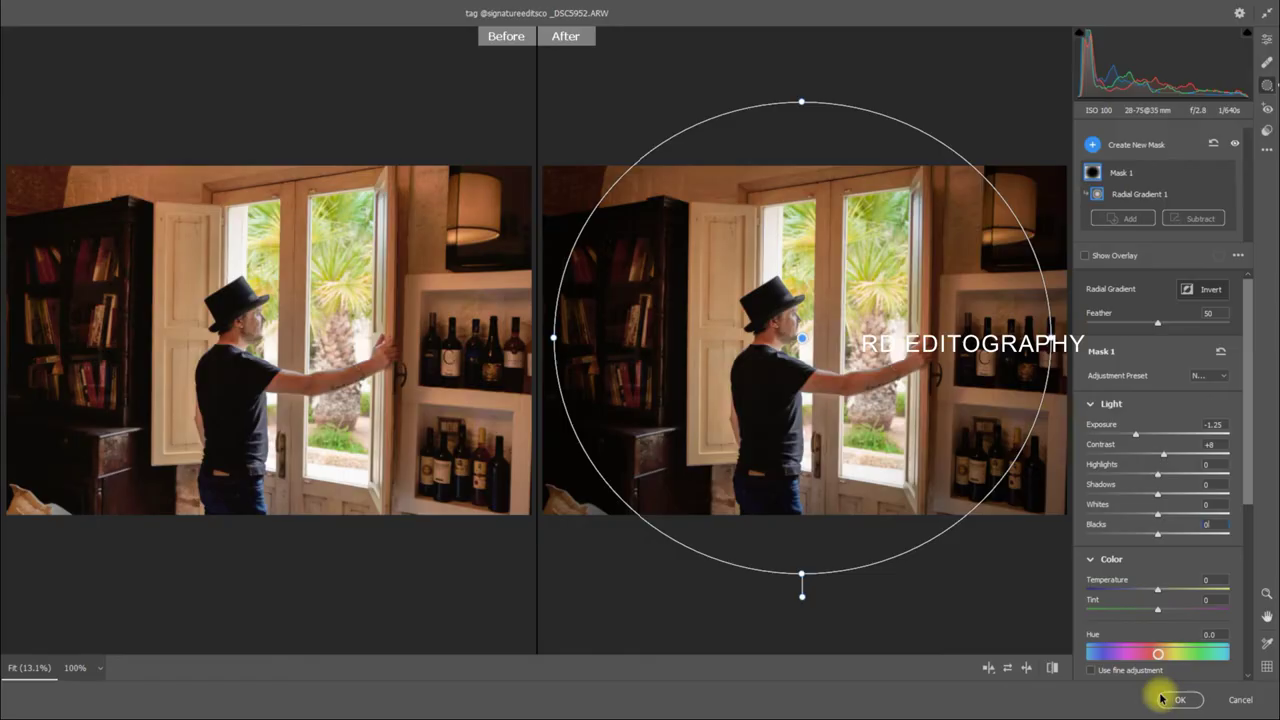
left_click(1170, 699)
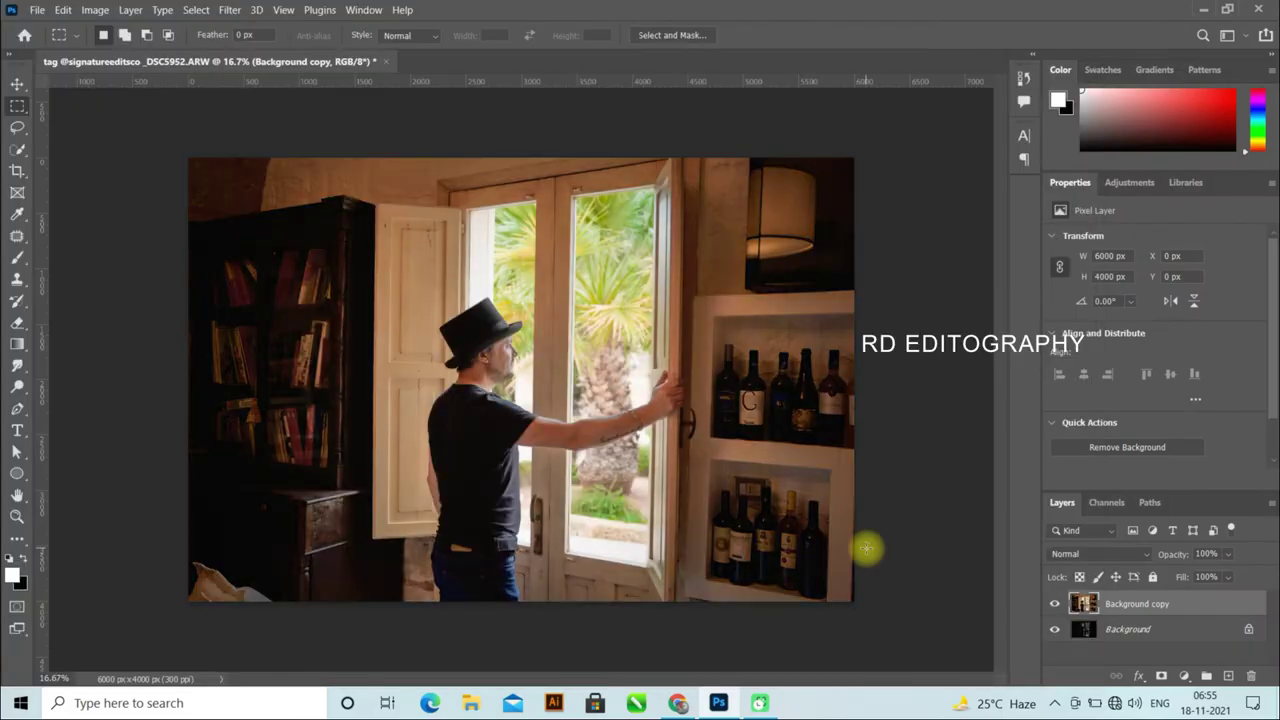
- Reopen Camera Raw and draw a radial gradient mask around the man's head and hat
left_click(229, 10)
left_click(285, 124)
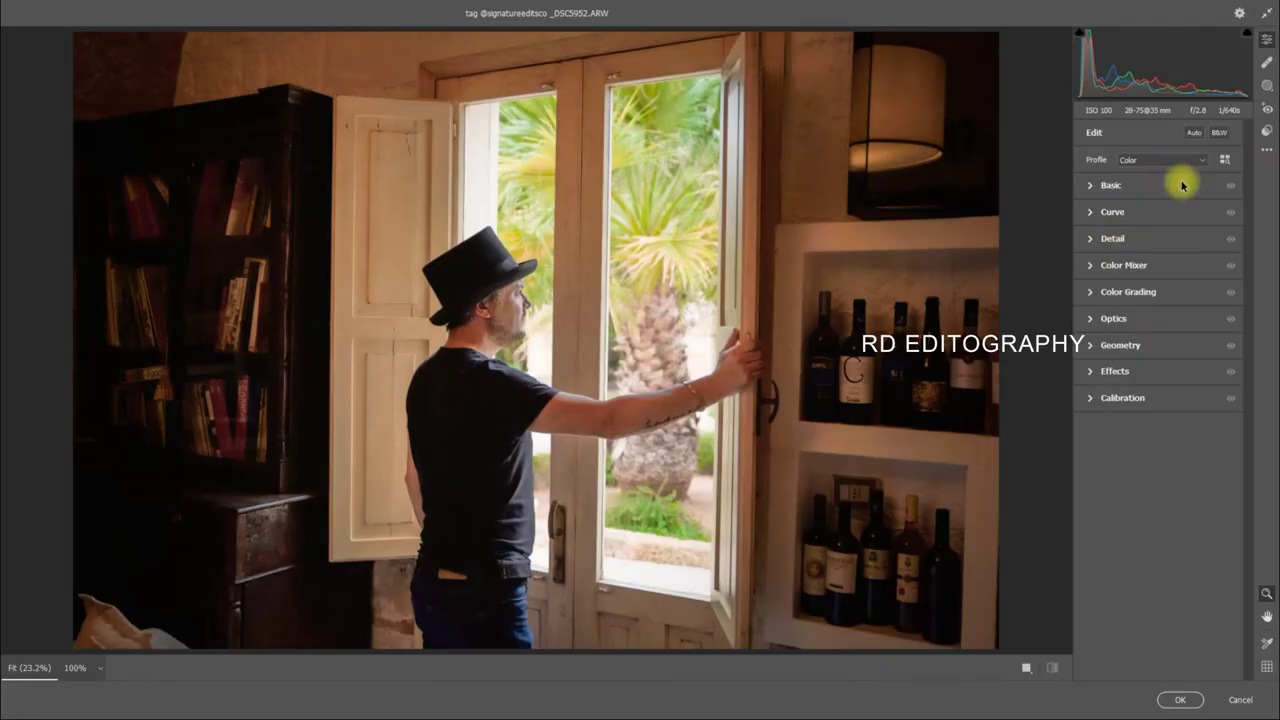
left_click(1266, 86)
left_click(1120, 259)
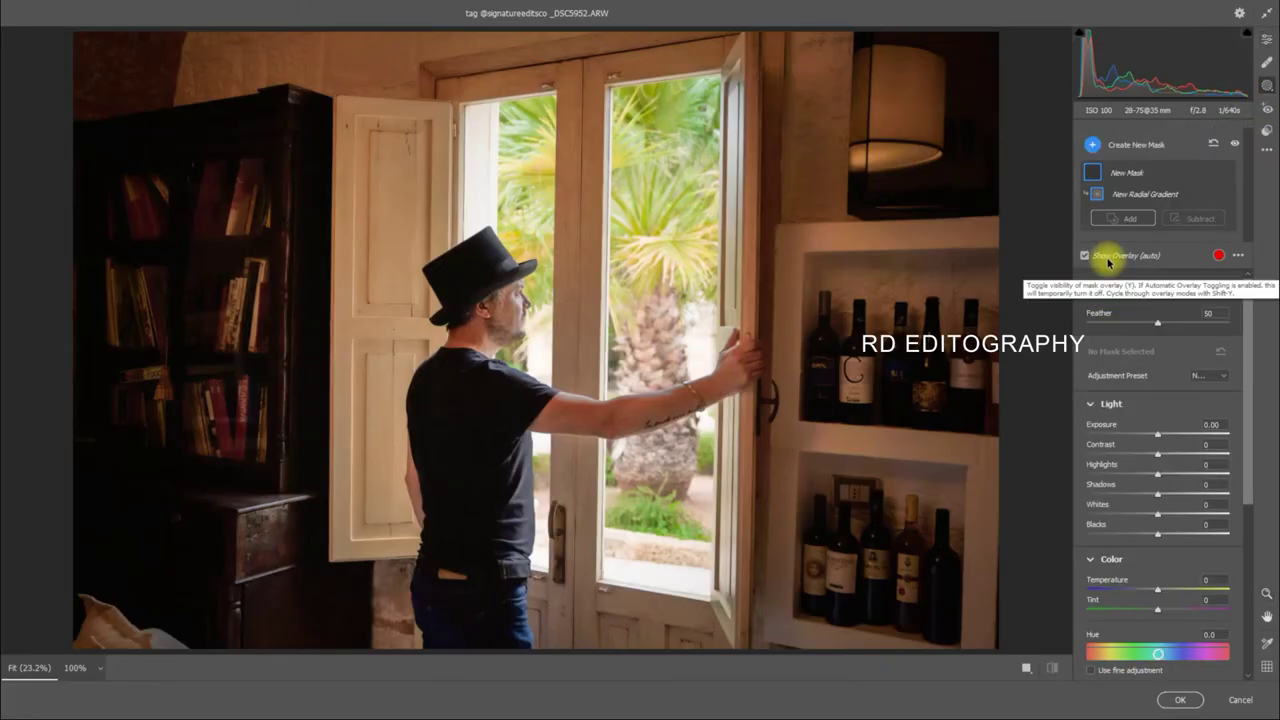
left_click_drag(495, 313, 546, 352)
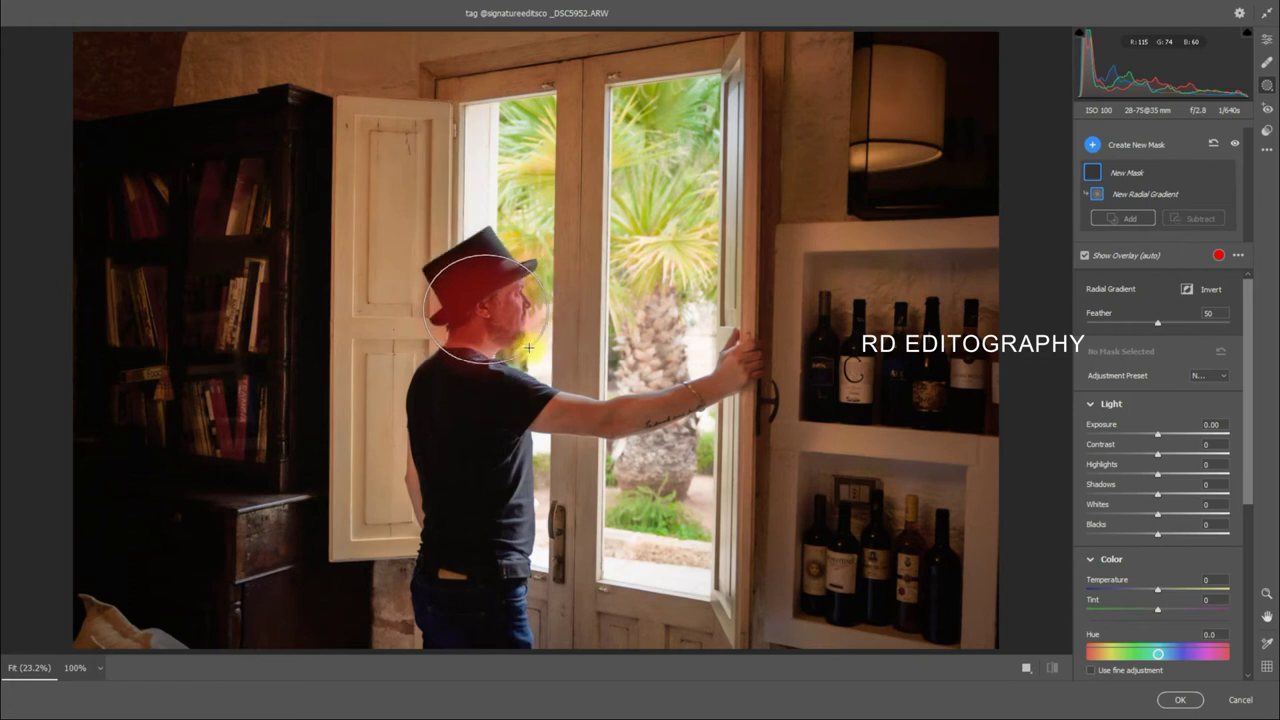
left_click(1085, 256)
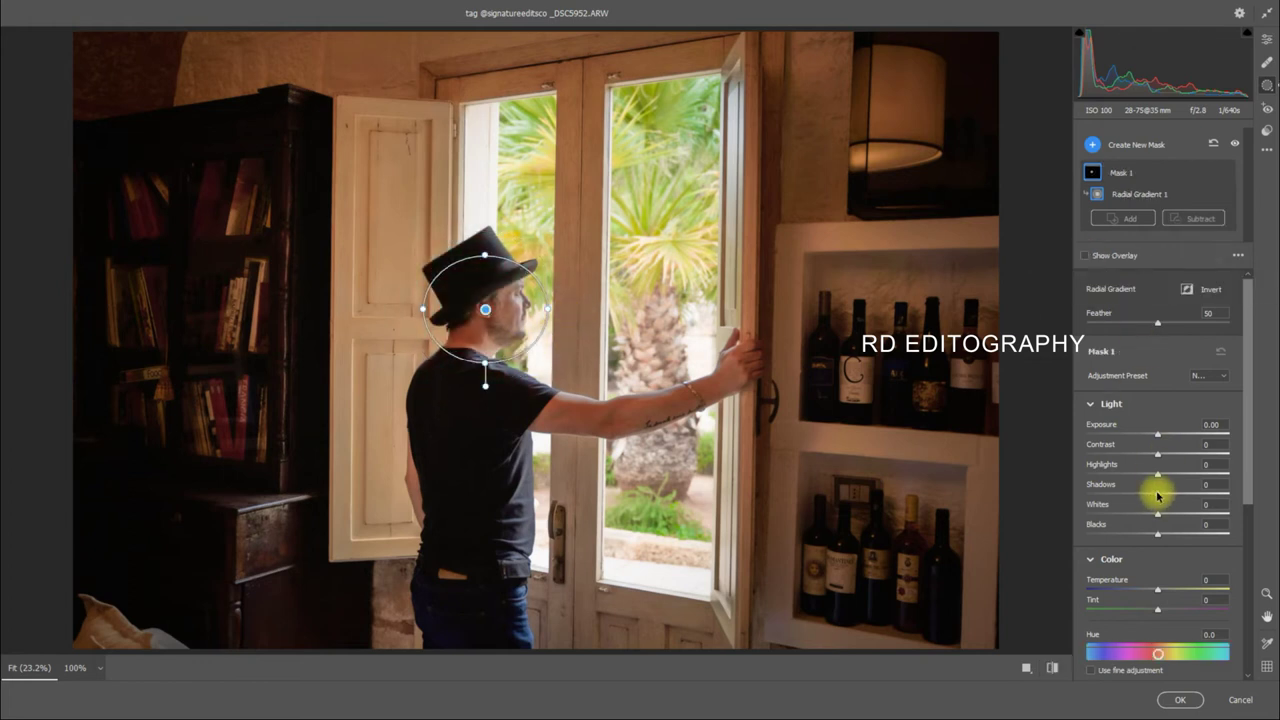
- Set the head mask to Shadows −8 and Blacks −1, and apply
left_click_drag(1158, 494, 1162, 496)
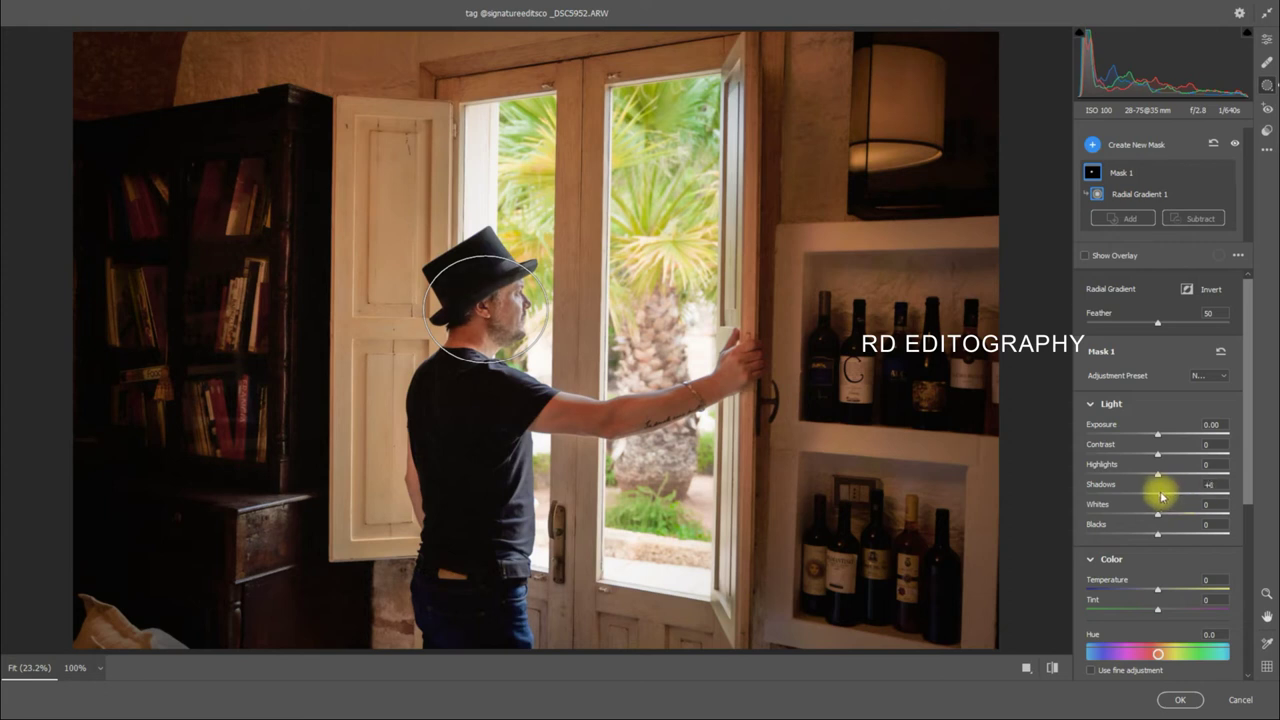
mouse_move(1157, 532)
left_mouse_down()
mouse_move(1177, 532)
mouse_move(1155, 535)
left_mouse_up()
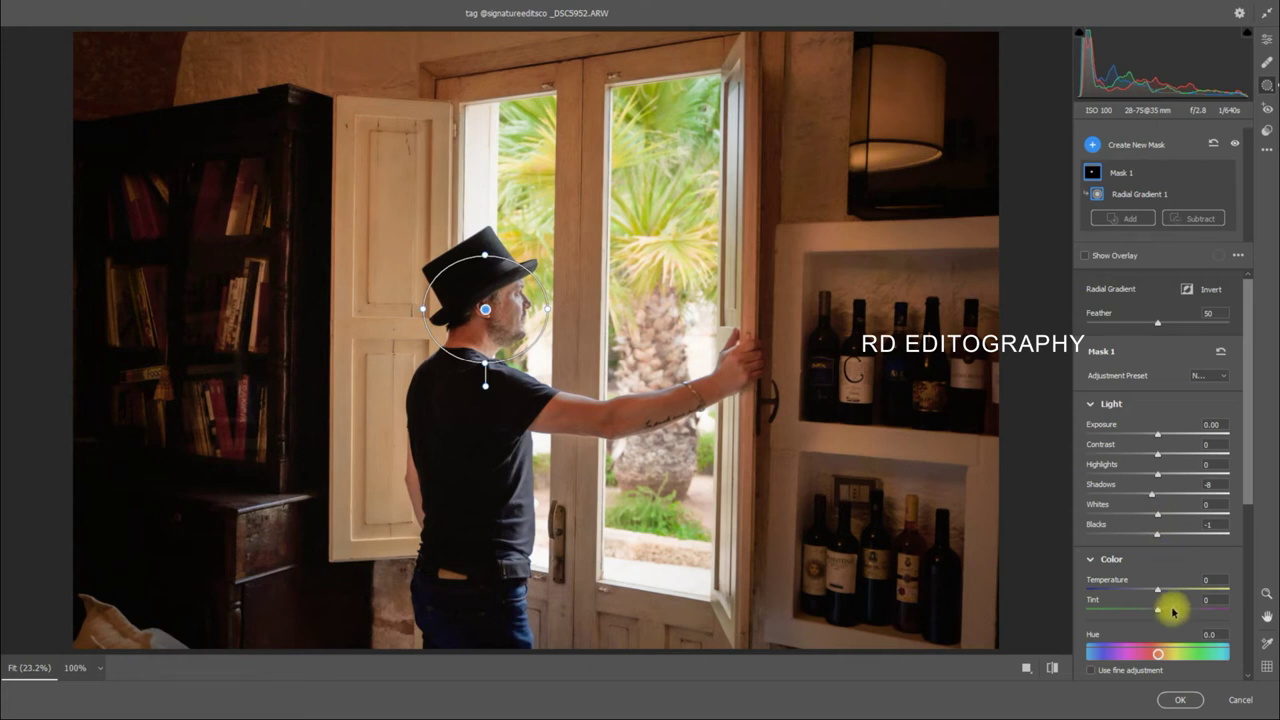
left_click(1179, 699)
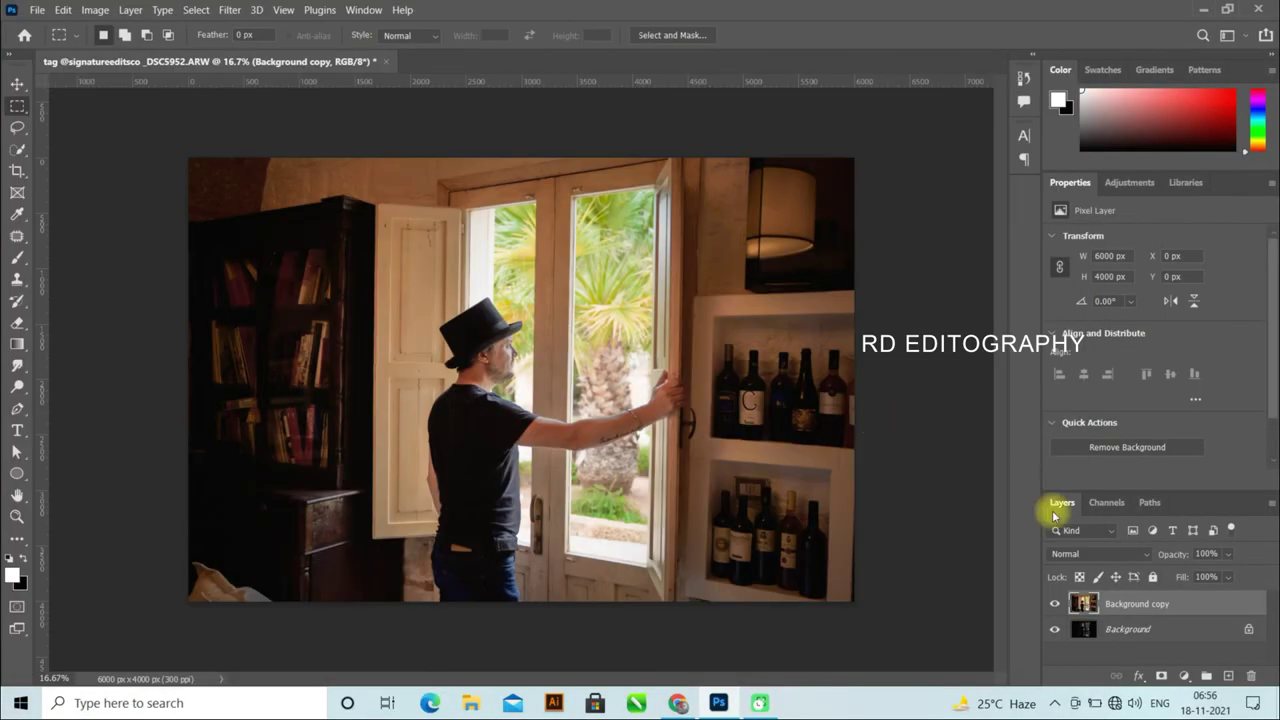
- Add a Curves adjustment layer with RGB curve points that gently lift the shadows
left_click(1185, 676)
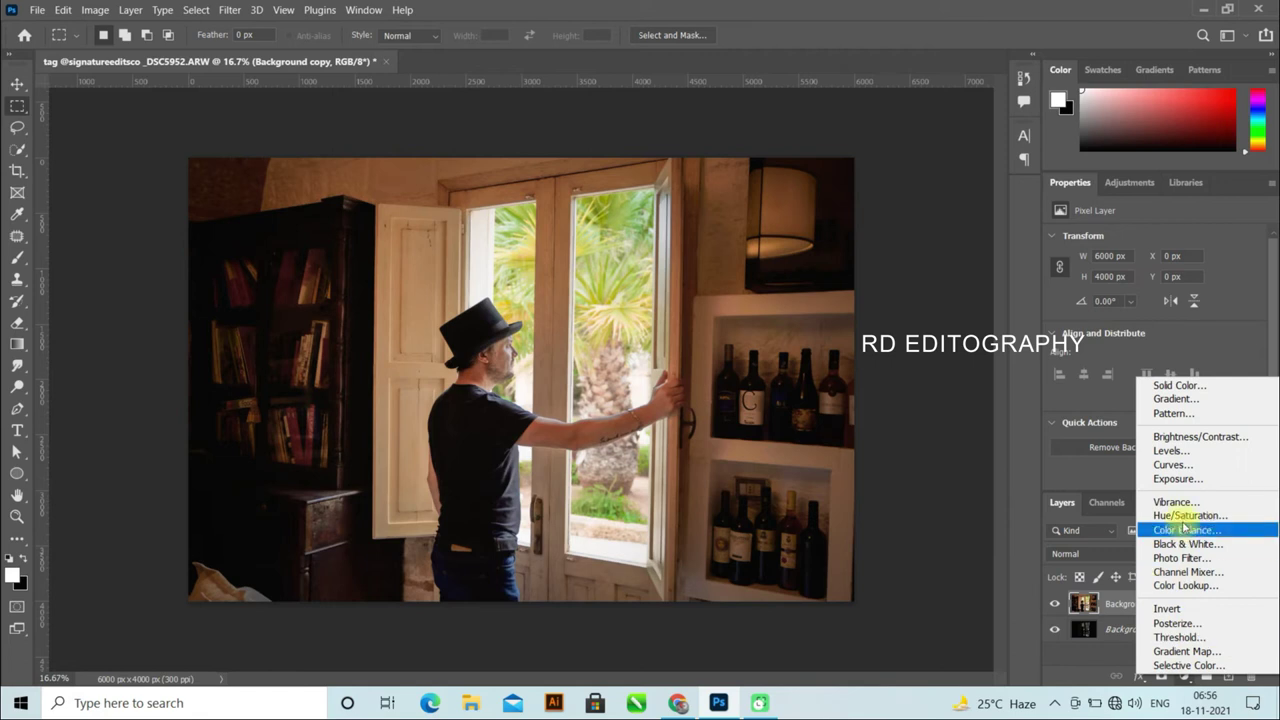
left_click(1172, 465)
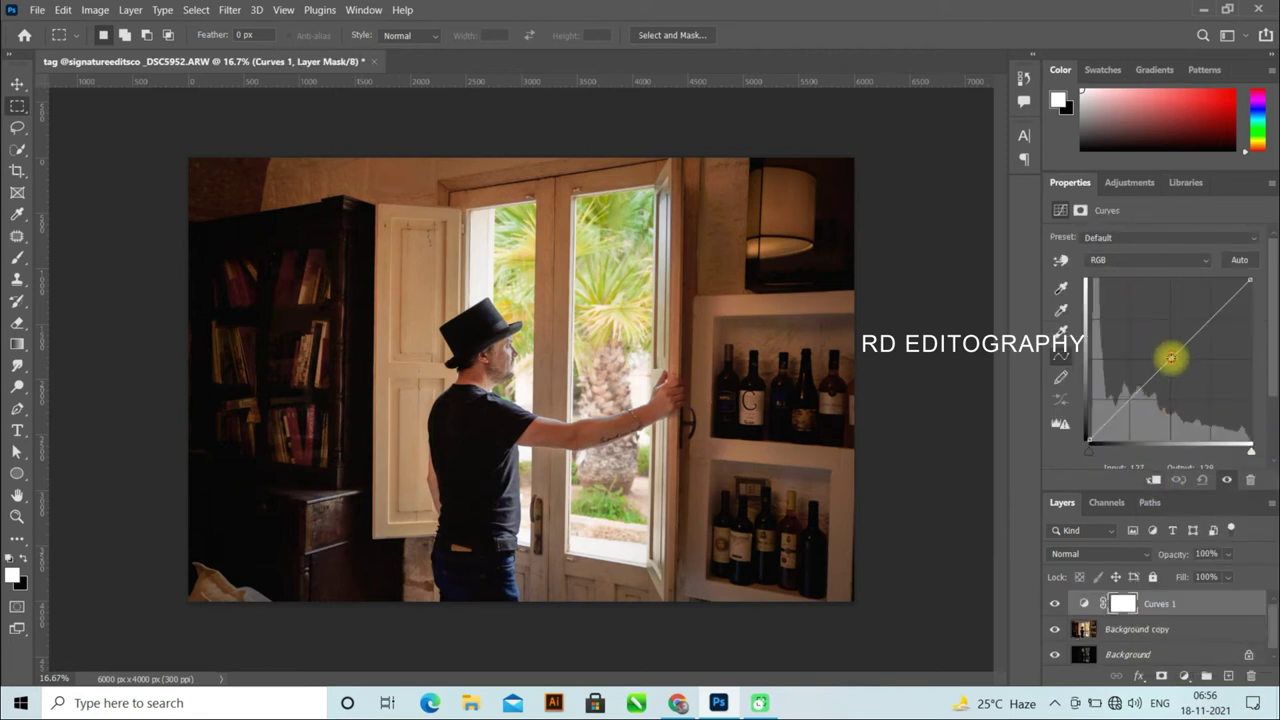
left_click(1171, 357)
left_click(1129, 398)
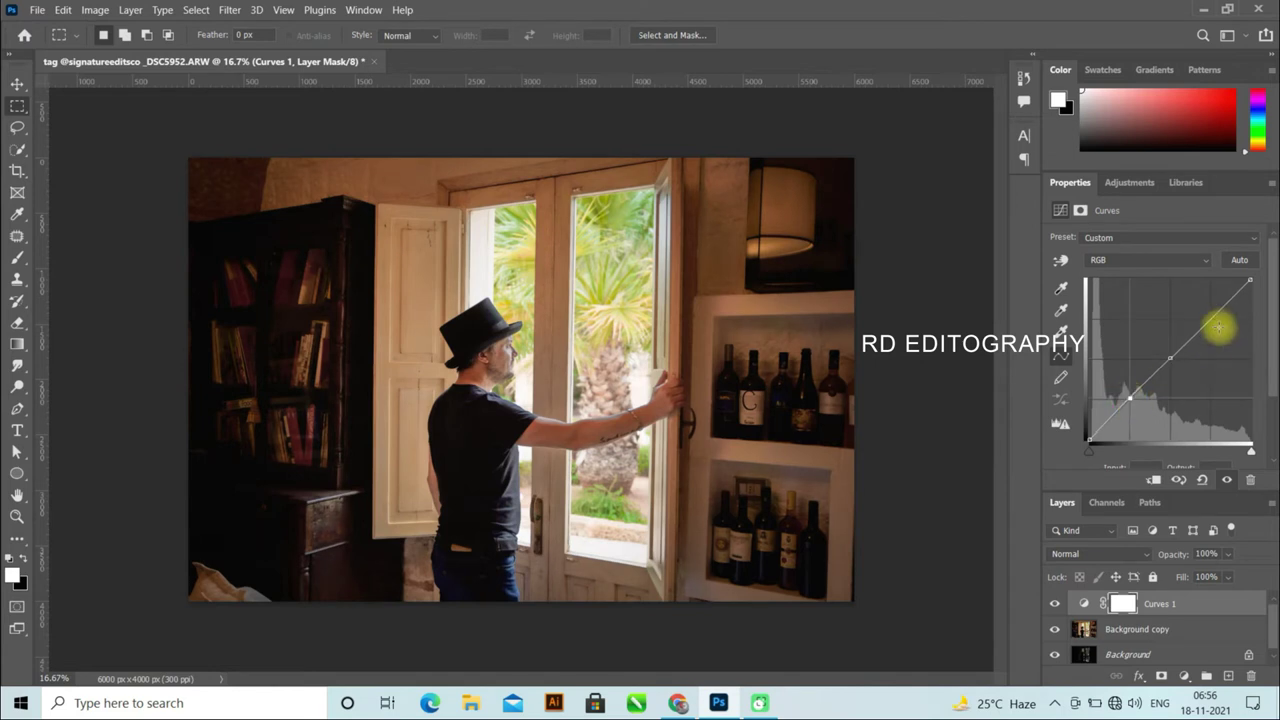
left_click(1210, 318)
left_click_drag(1170, 357, 1170, 358)
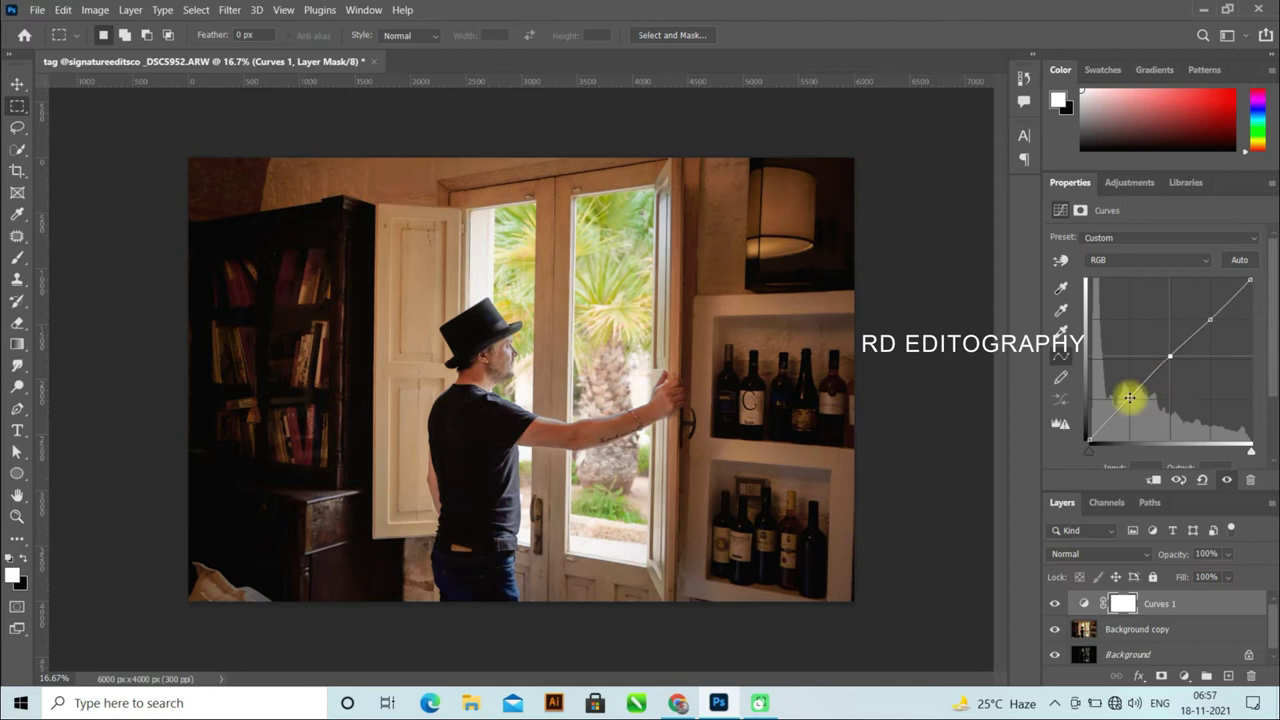
left_click_drag(1128, 398, 1126, 395)
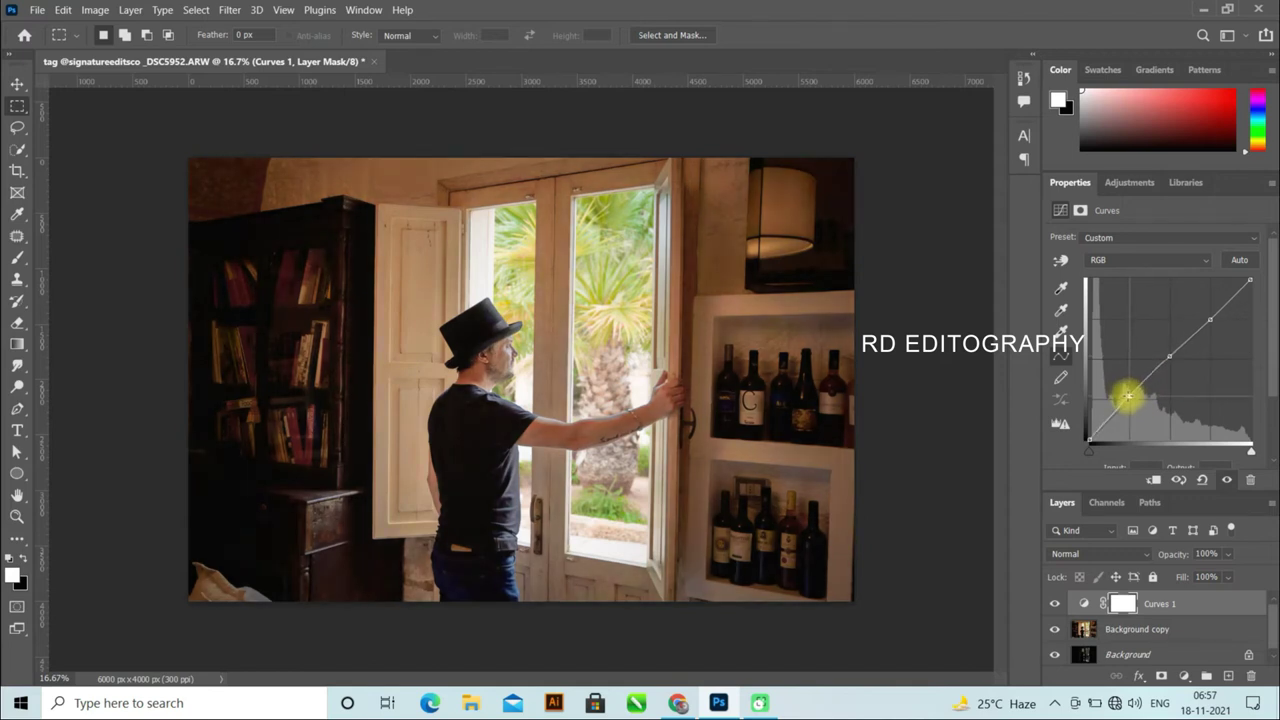
left_click_drag(1210, 320, 1207, 315)
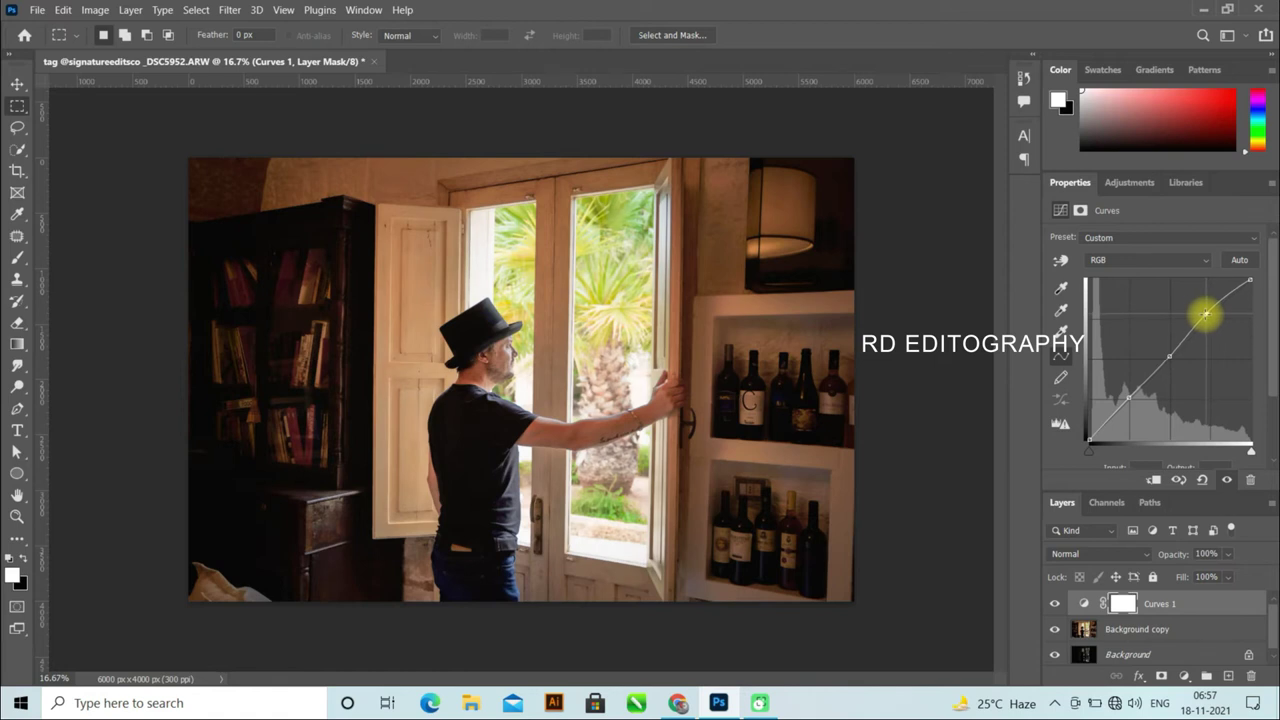
- Bend the Red channel curve with mid, shadow and highlight points to warm the photo
left_click(1140, 260)
left_click(1135, 276)
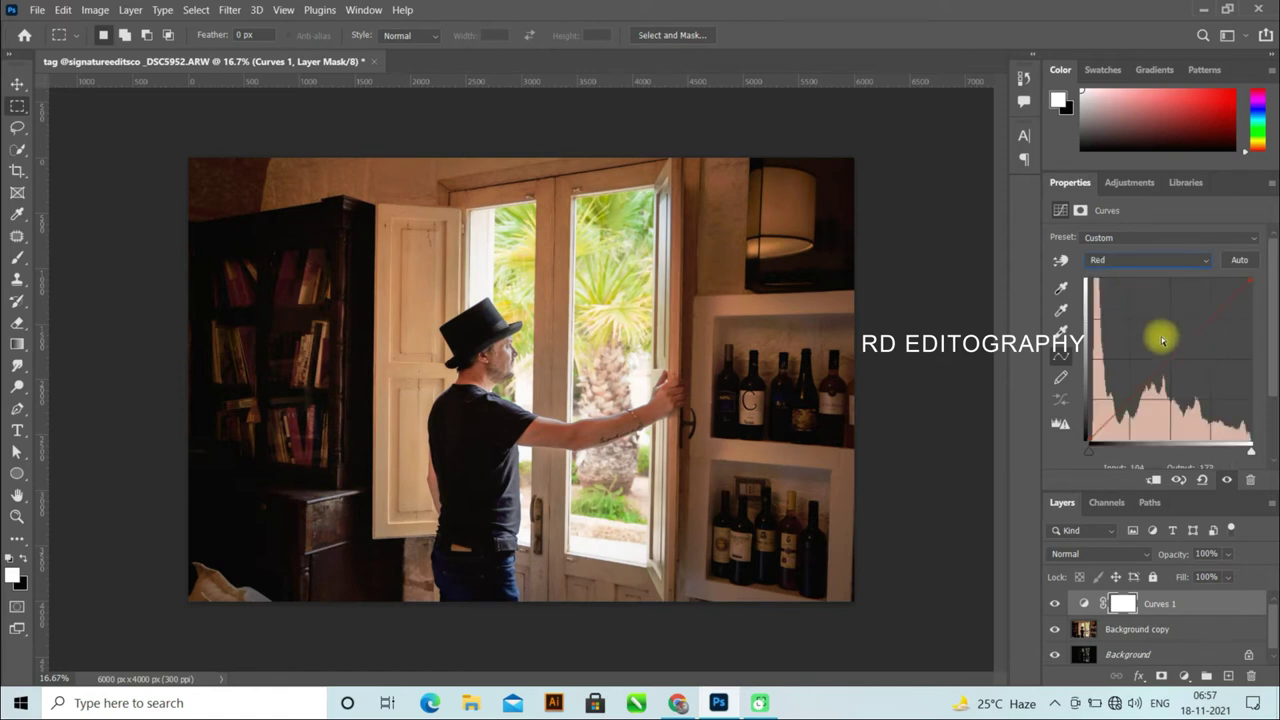
left_click(1170, 358)
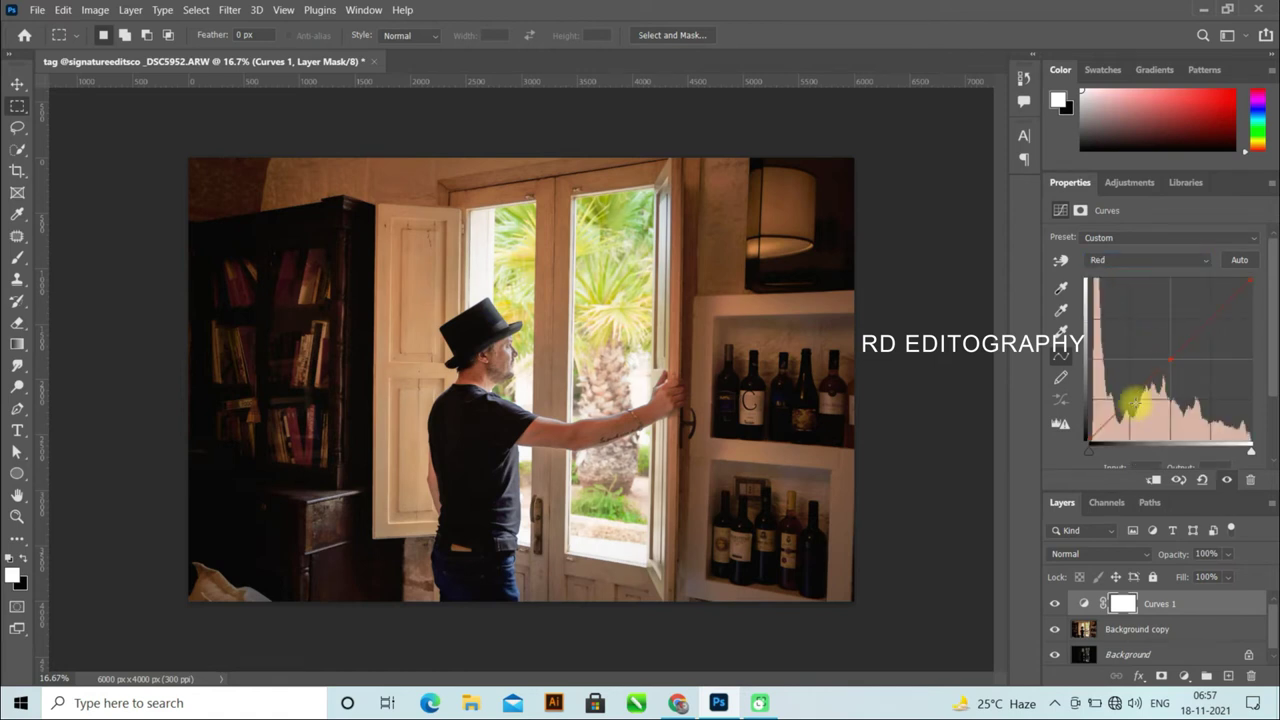
left_click(1128, 400)
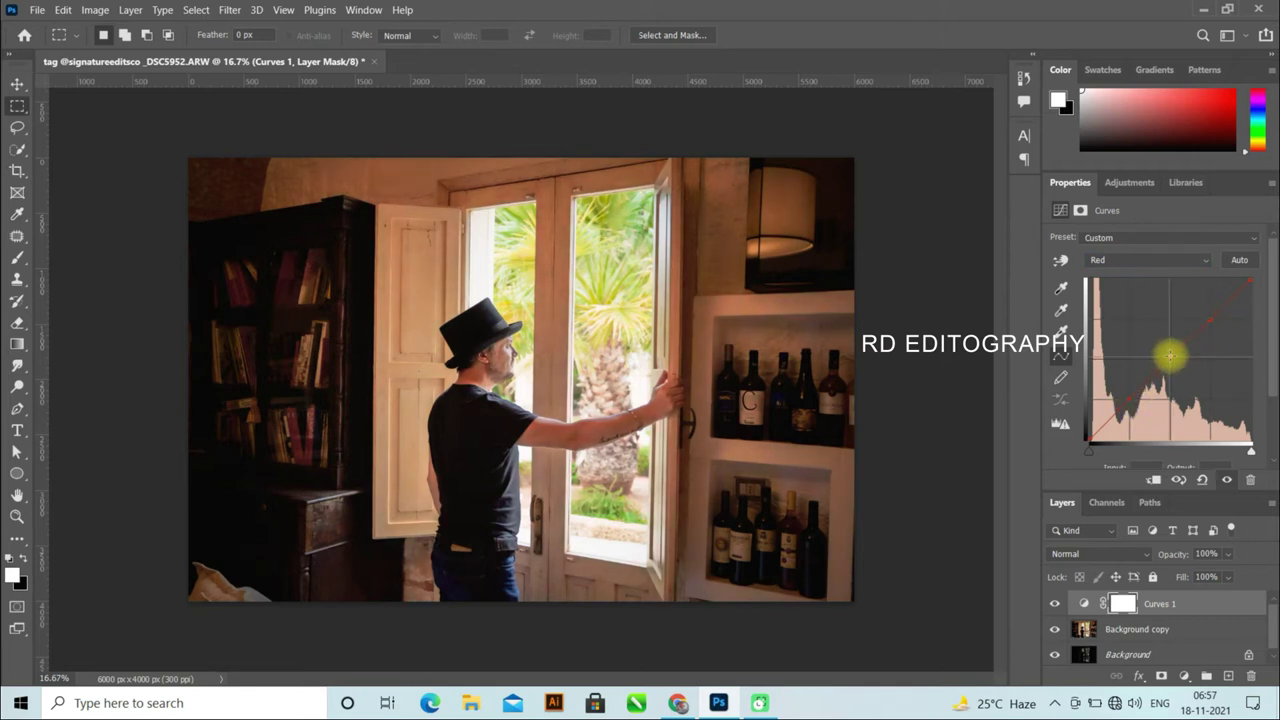
left_click_drag(1209, 319, 1214, 317)
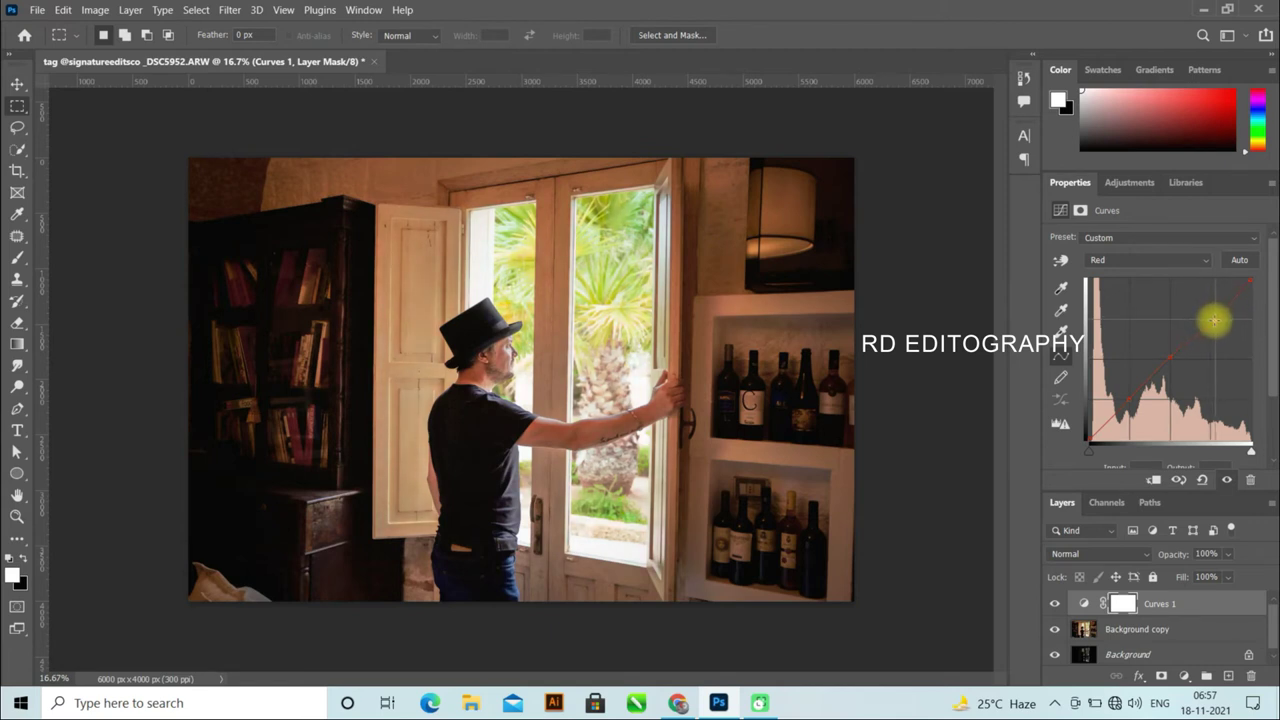
left_click(1125, 394)
left_click_drag(1128, 401, 1130, 400)
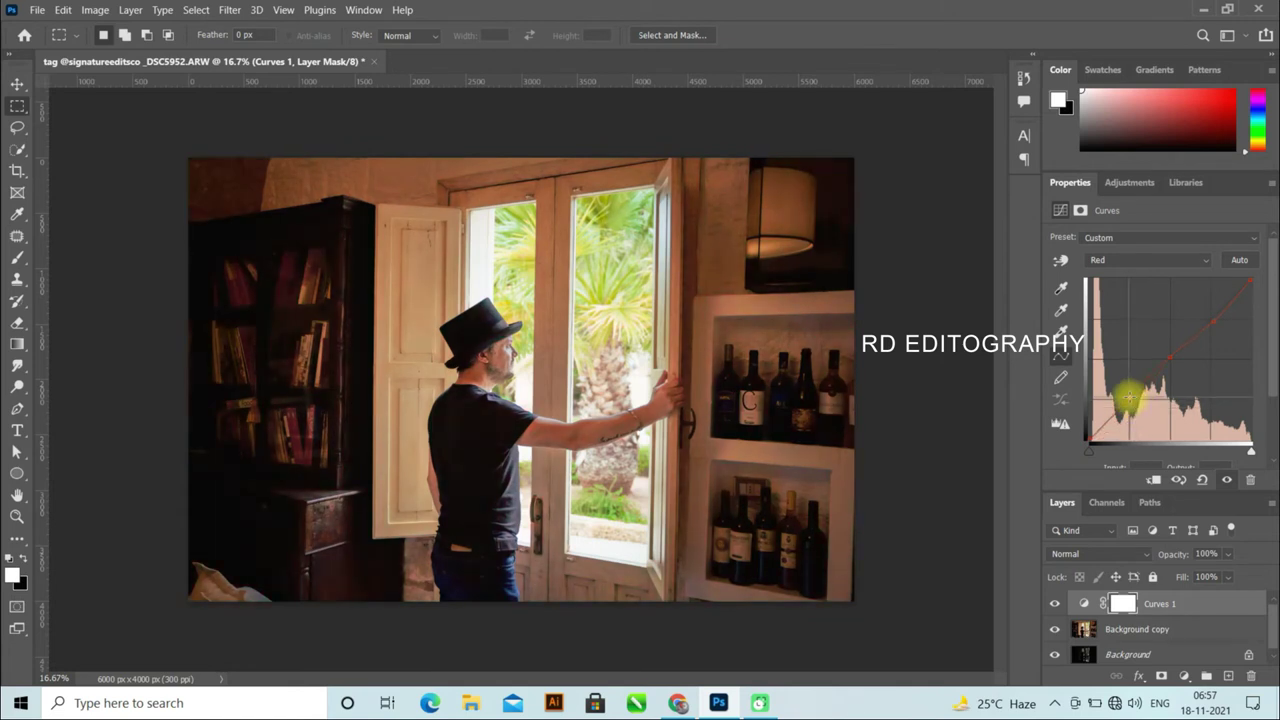
- Adjust the Green channel curve of Curves 1 with upper and lower points
left_click(1165, 262)
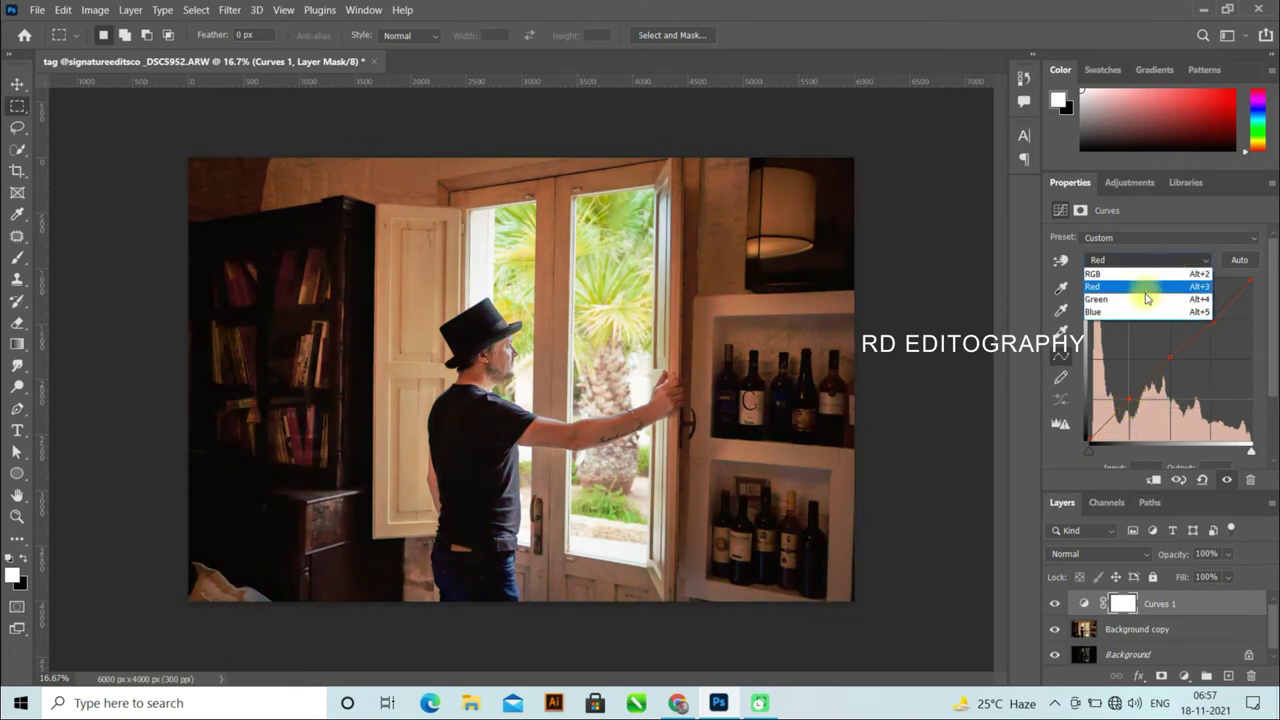
left_click(1144, 292)
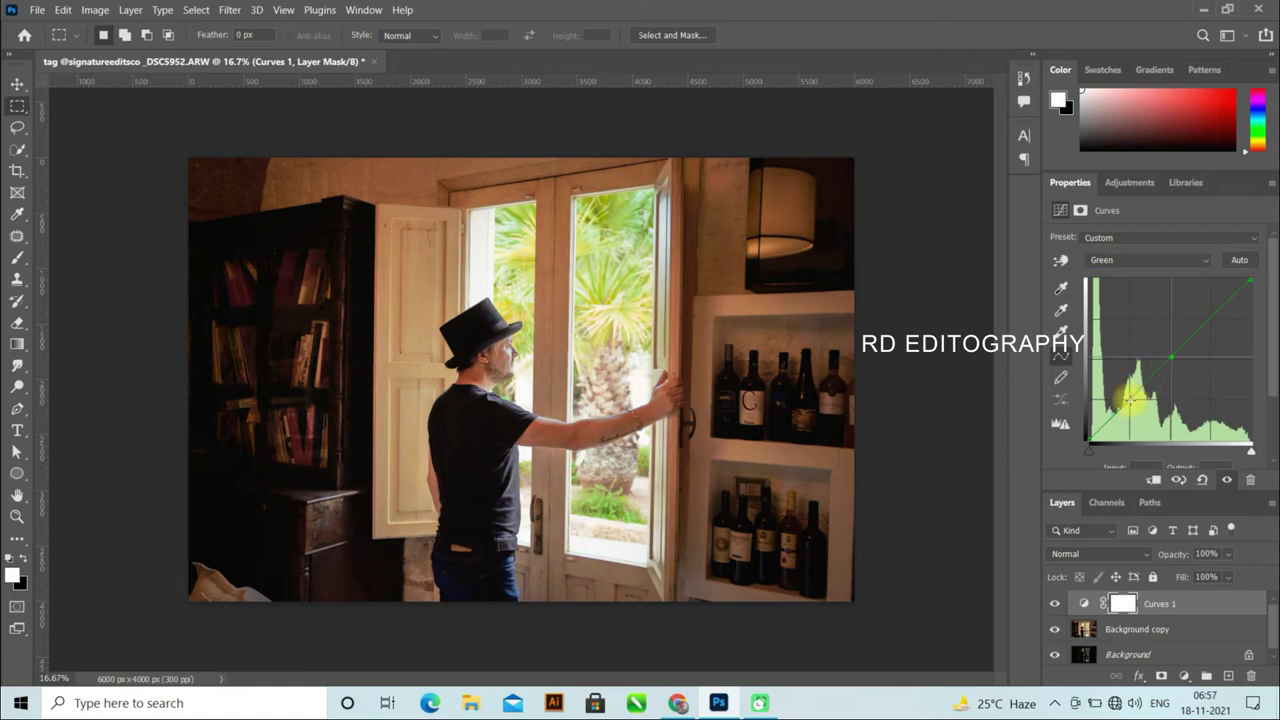
left_click(1211, 316)
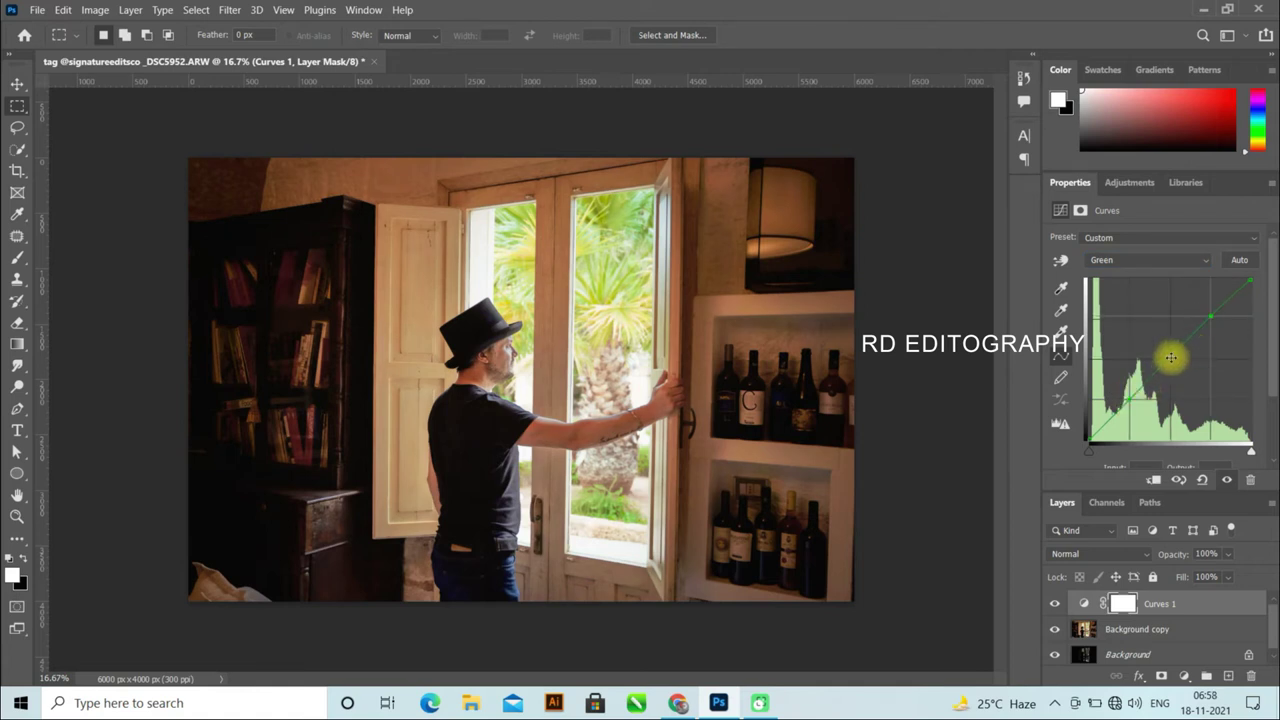
left_click_drag(1170, 357, 1171, 355)
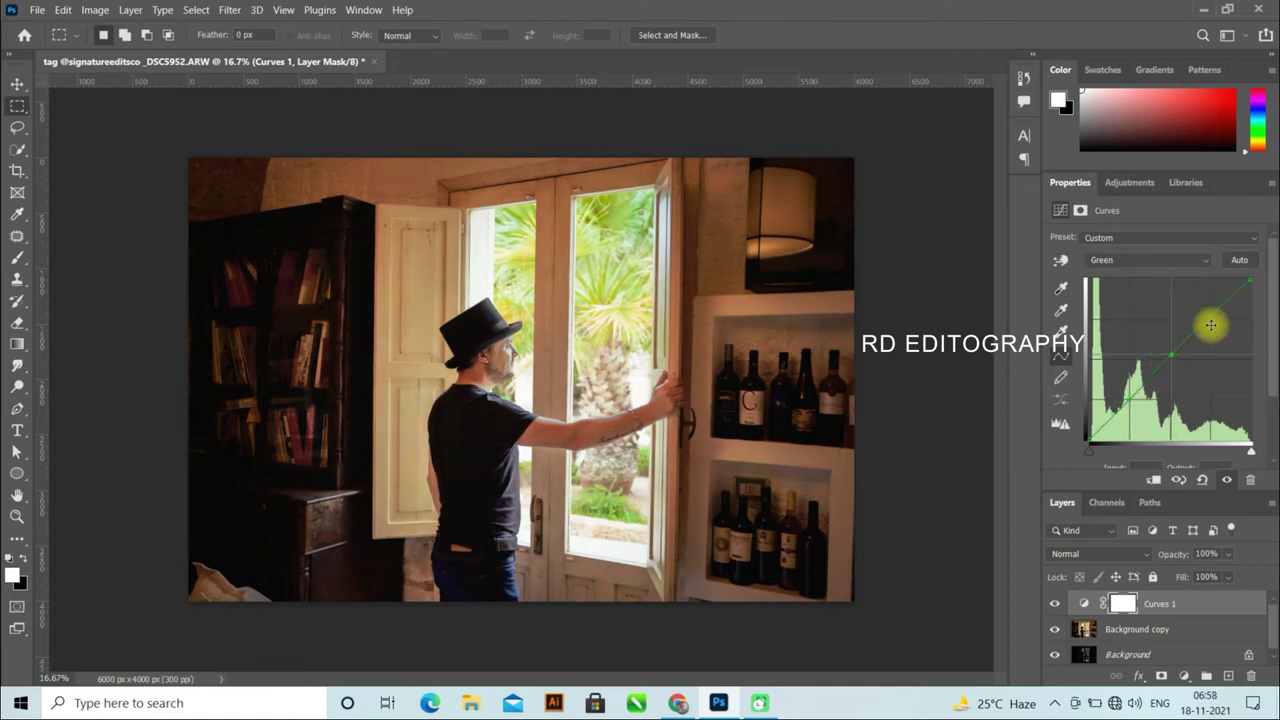
left_click_drag(1209, 316, 1214, 316)
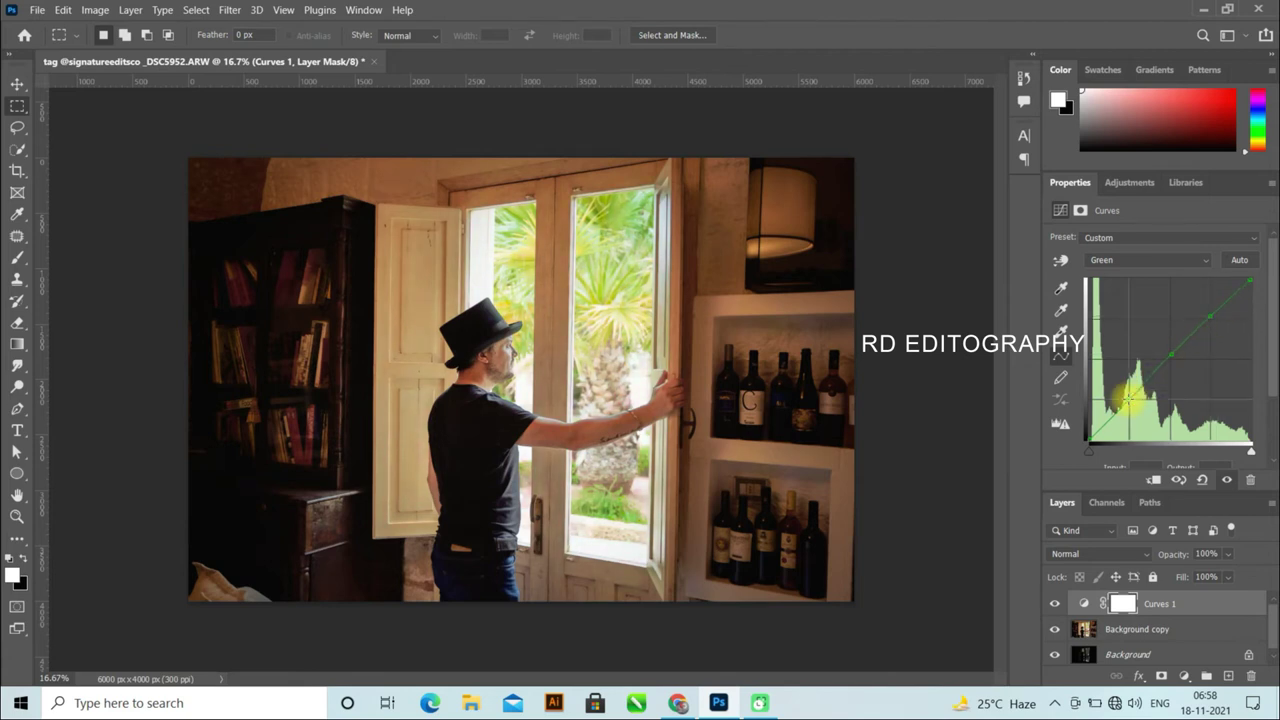
- Shape the Blue channel curve with mid, shadow and highlight points to shift the tint
left_click(1150, 260)
left_click(1143, 306)
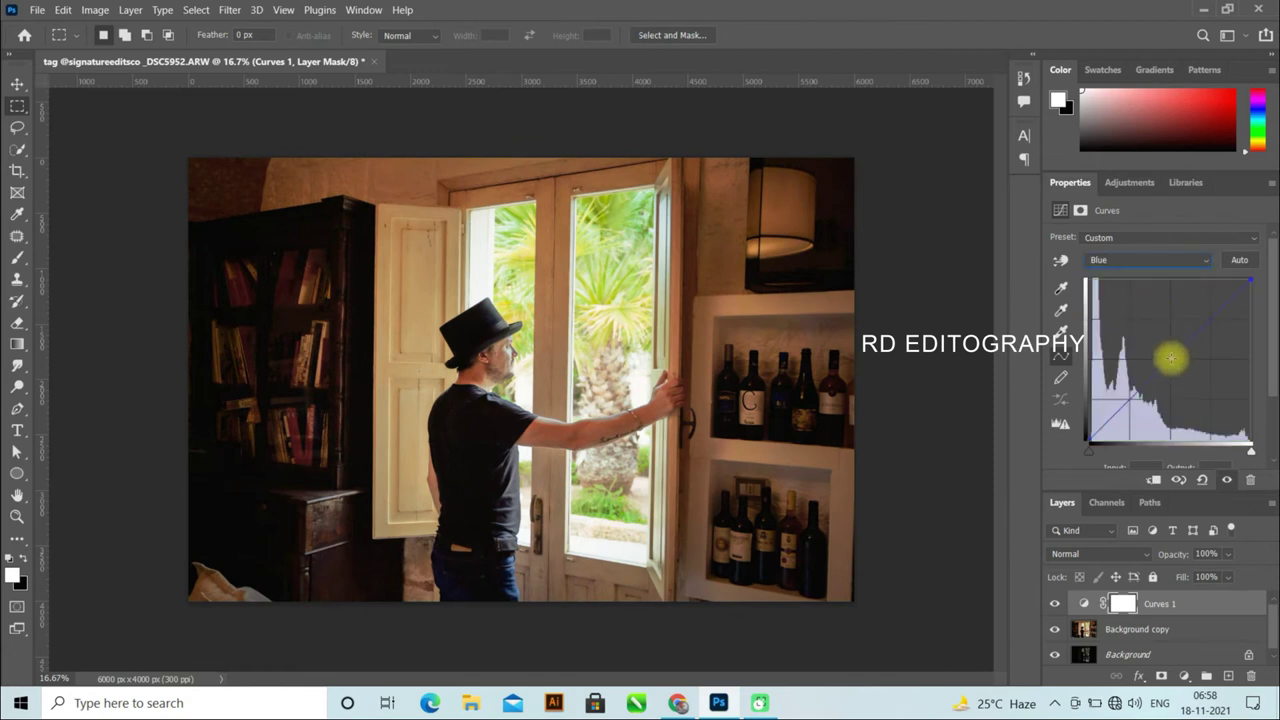
left_click(1171, 358)
left_click(1130, 400)
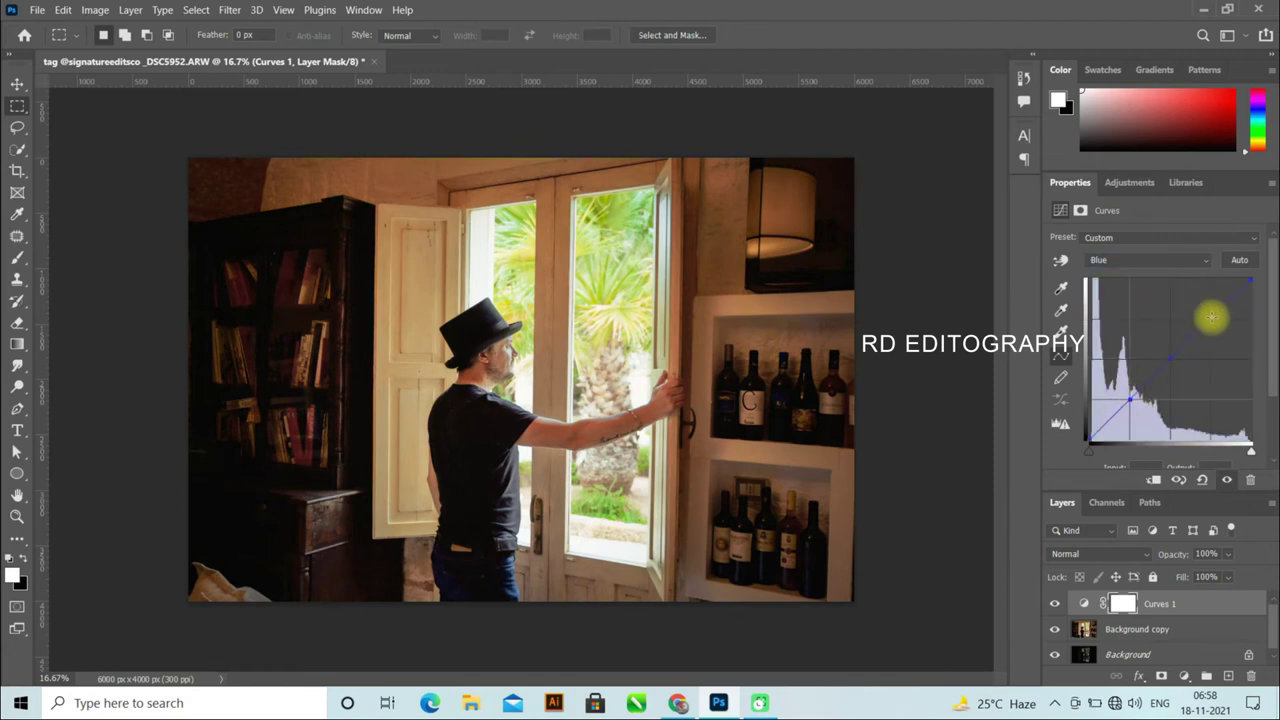
left_click(1211, 317)
left_click_drag(1170, 357, 1168, 353)
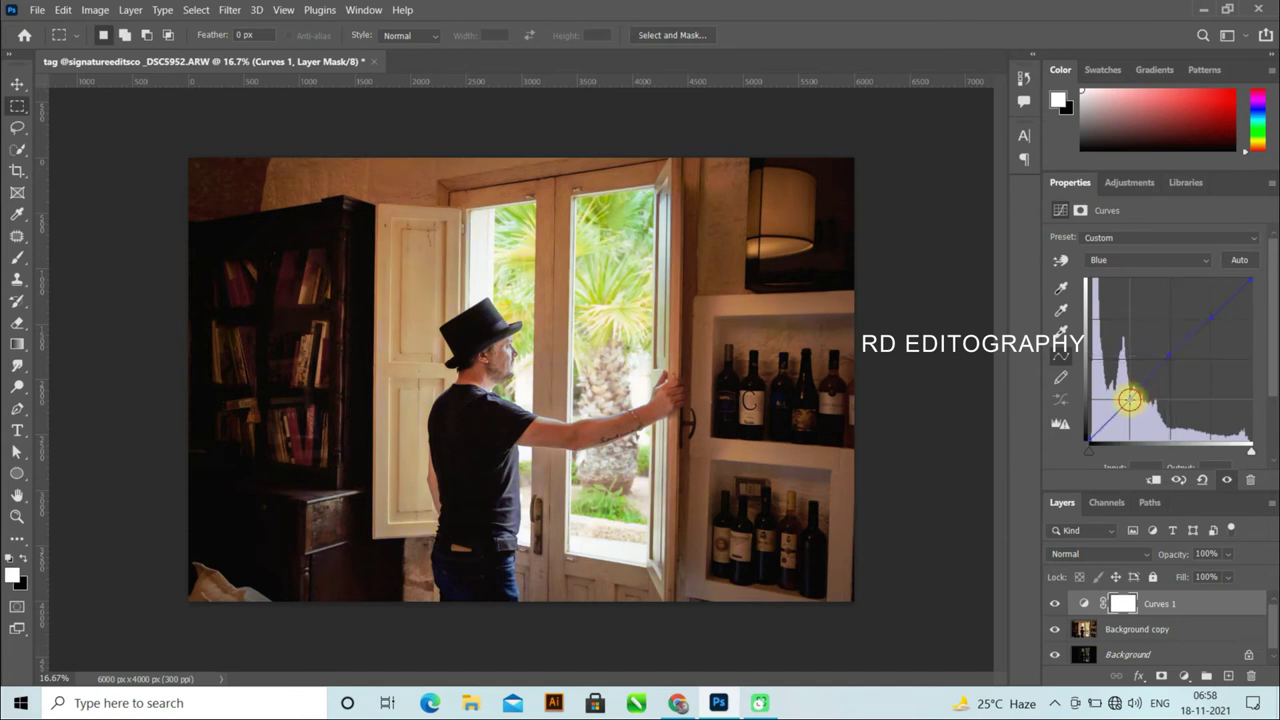
left_click_drag(1133, 402, 1125, 398)
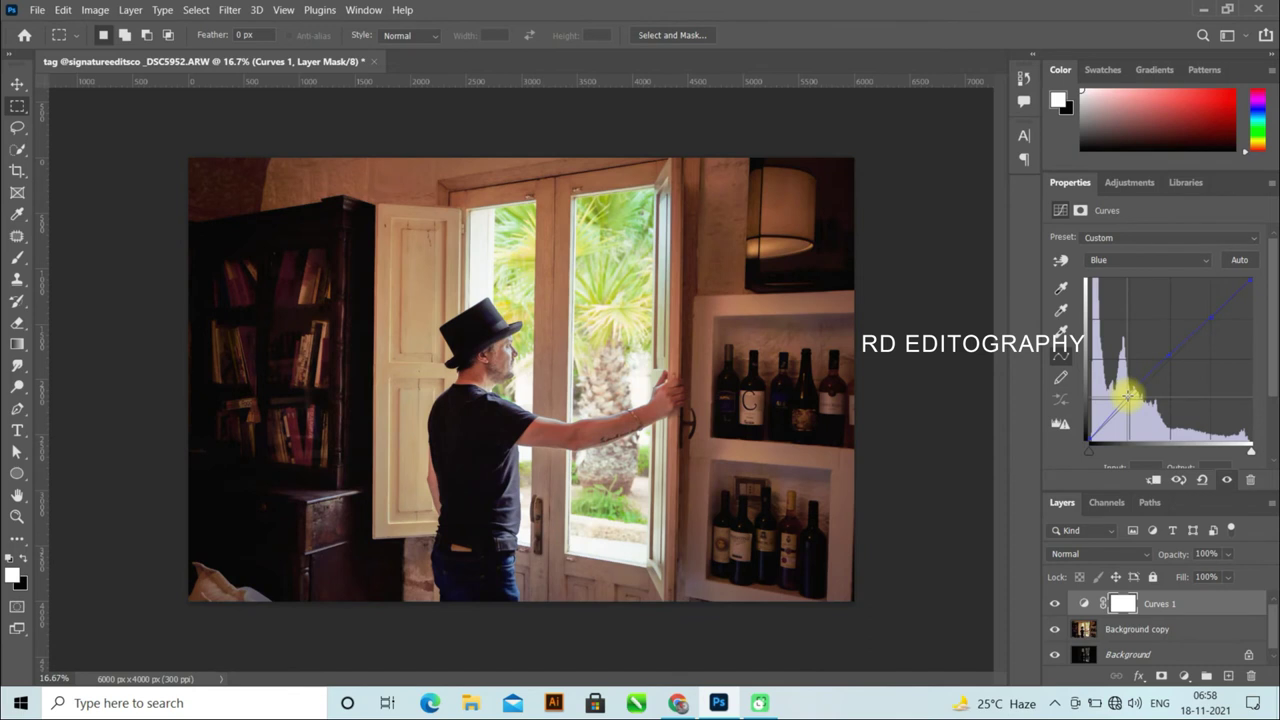
left_click_drag(1212, 317, 1208, 311)
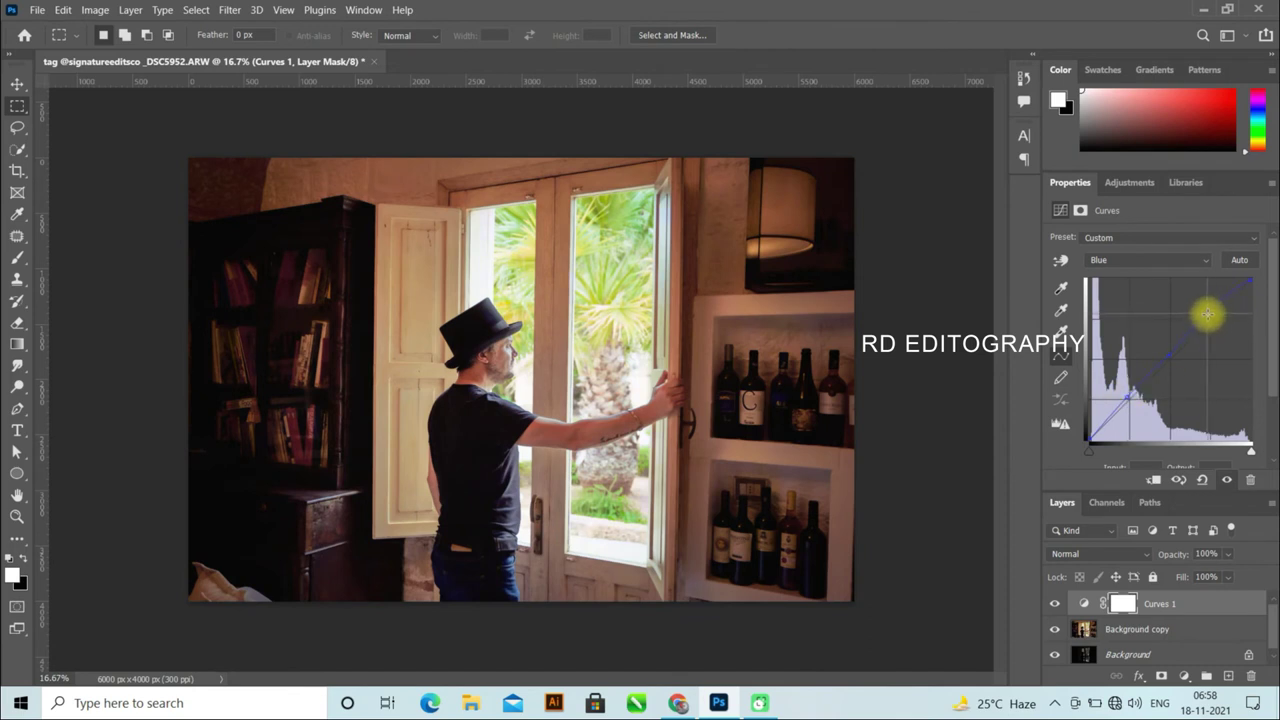
- Compare with Curves 1 hidden, return to RGB, and stamp all visible edits into a new layer
left_click(1054, 604)
left_click(1054, 604)
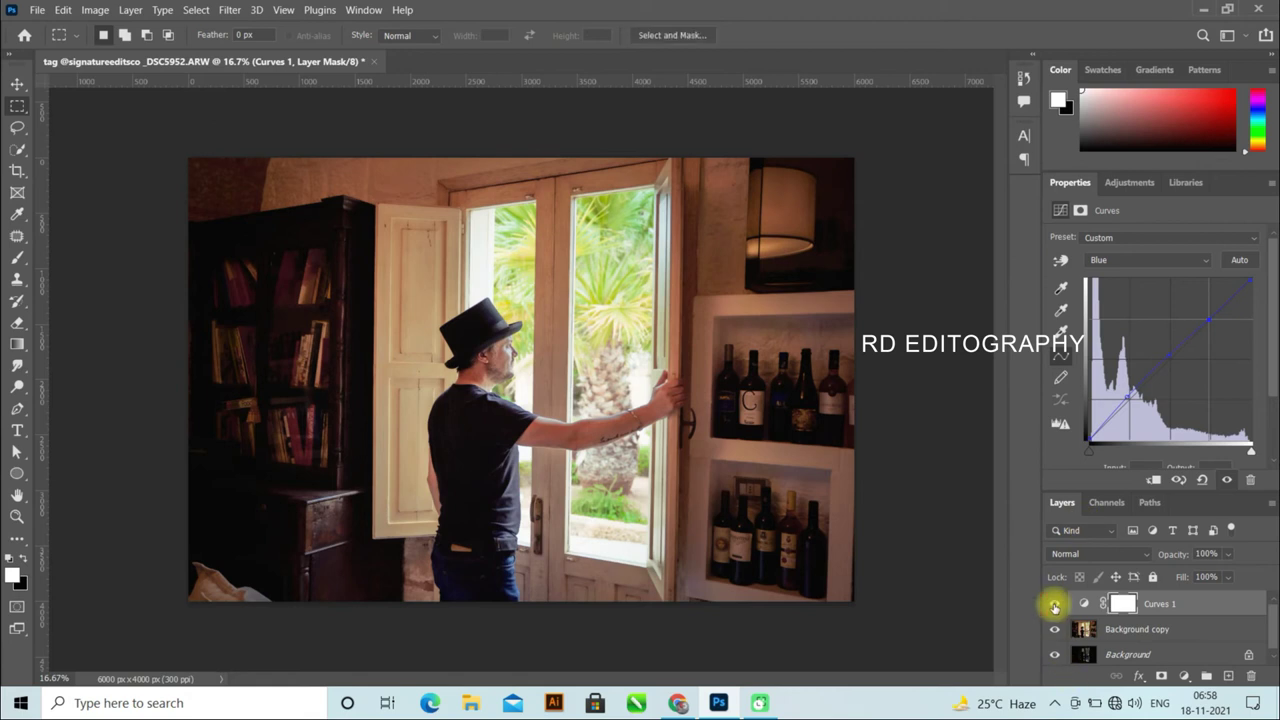
left_click(1054, 604)
left_click(1054, 604)
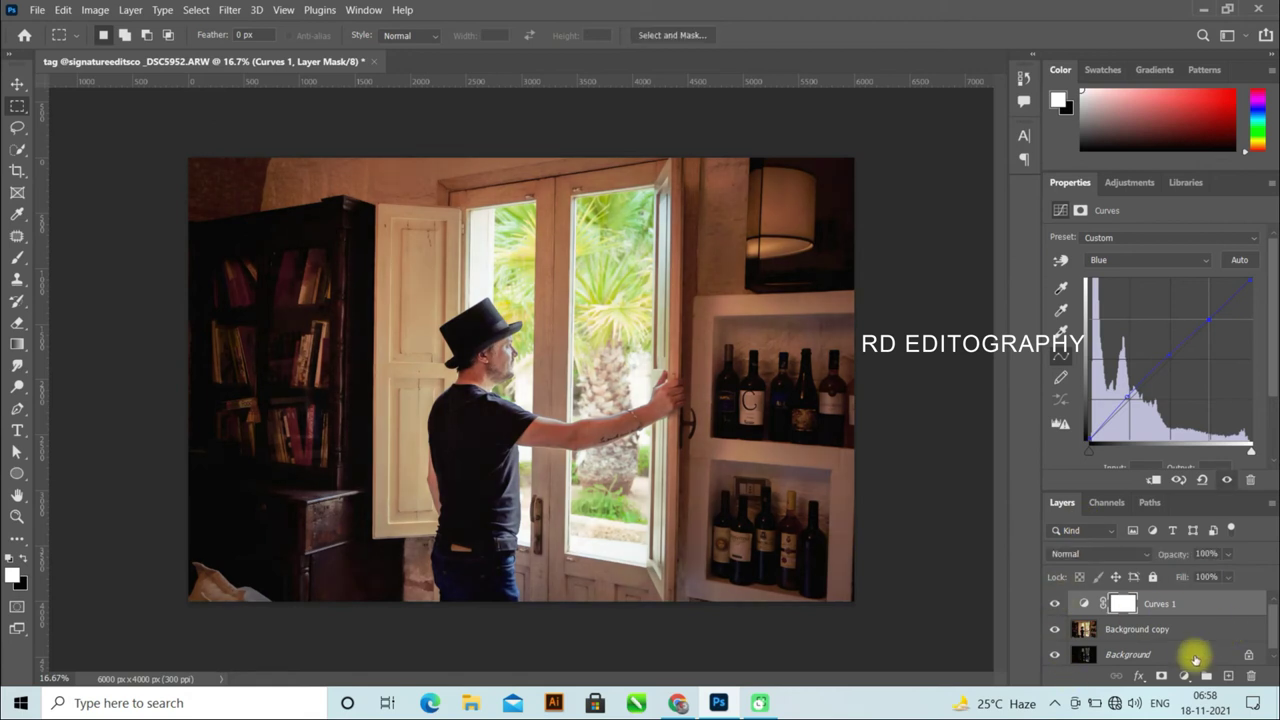
left_click(1201, 606)
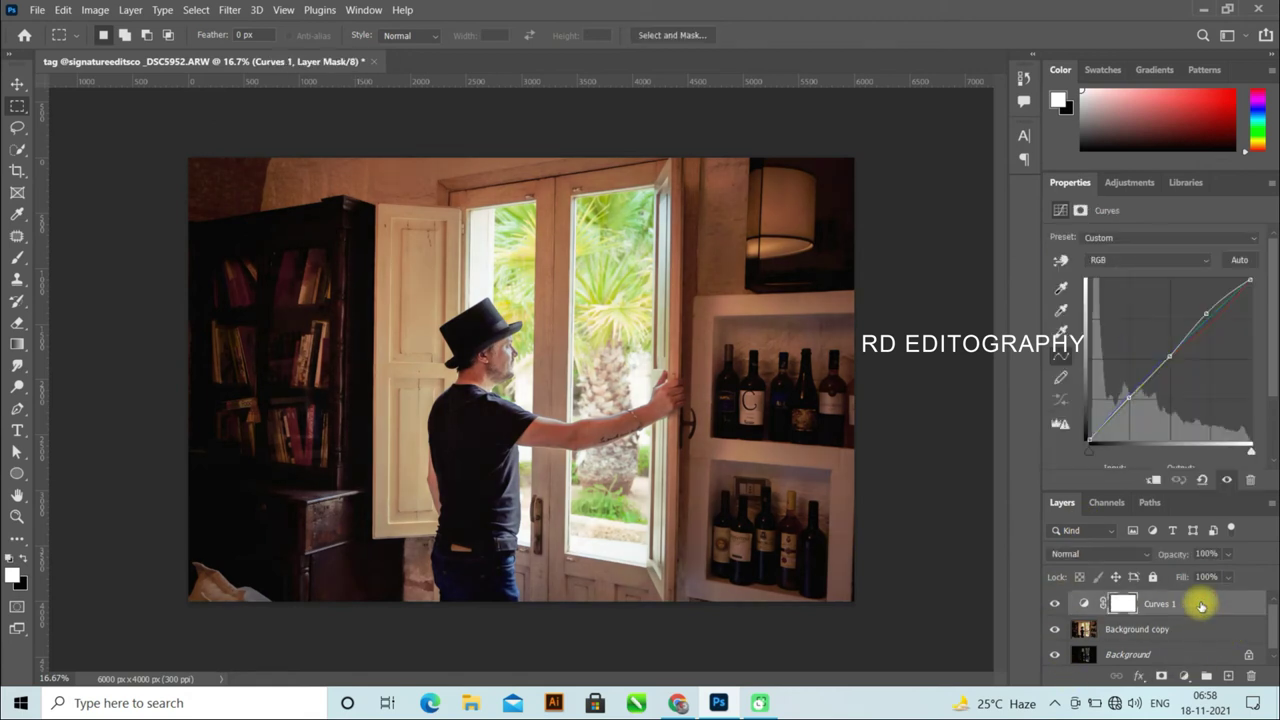
key("ctrl+alt+shift+e")
- Add a Selective Color layer and adjust the reds' Black and Cyan amounts
left_click(1185, 676)
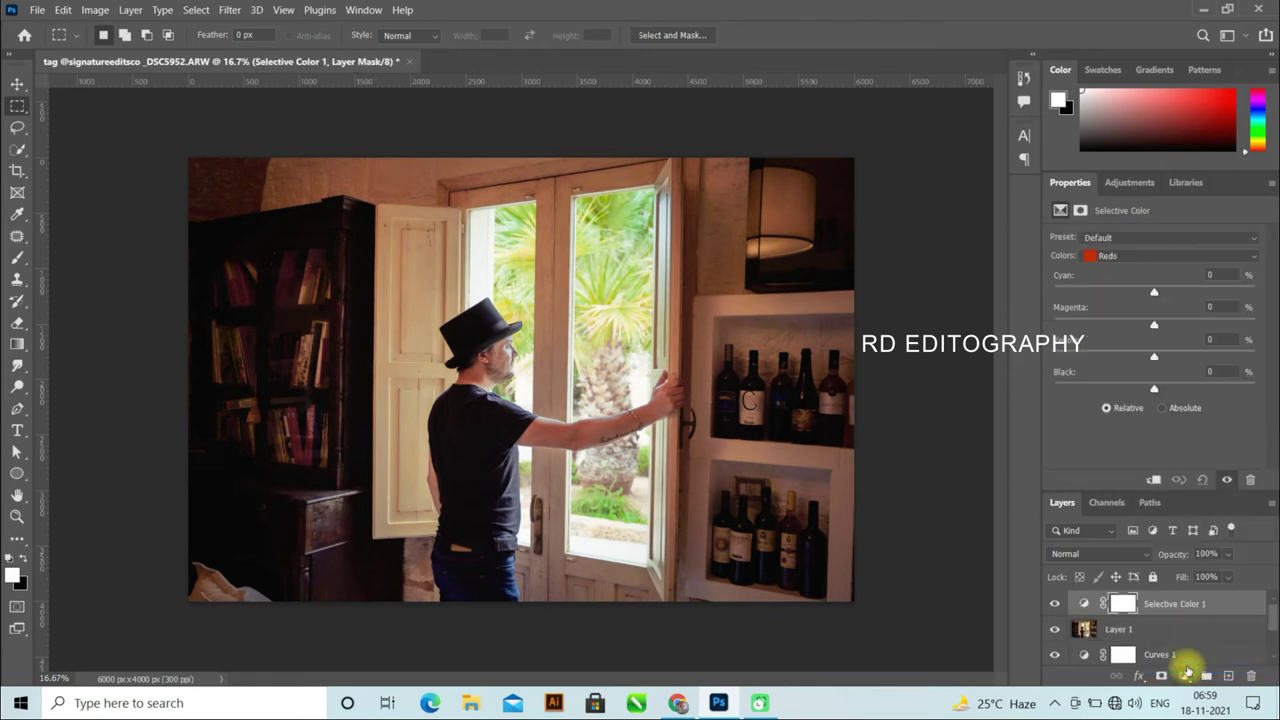
left_click(1136, 258)
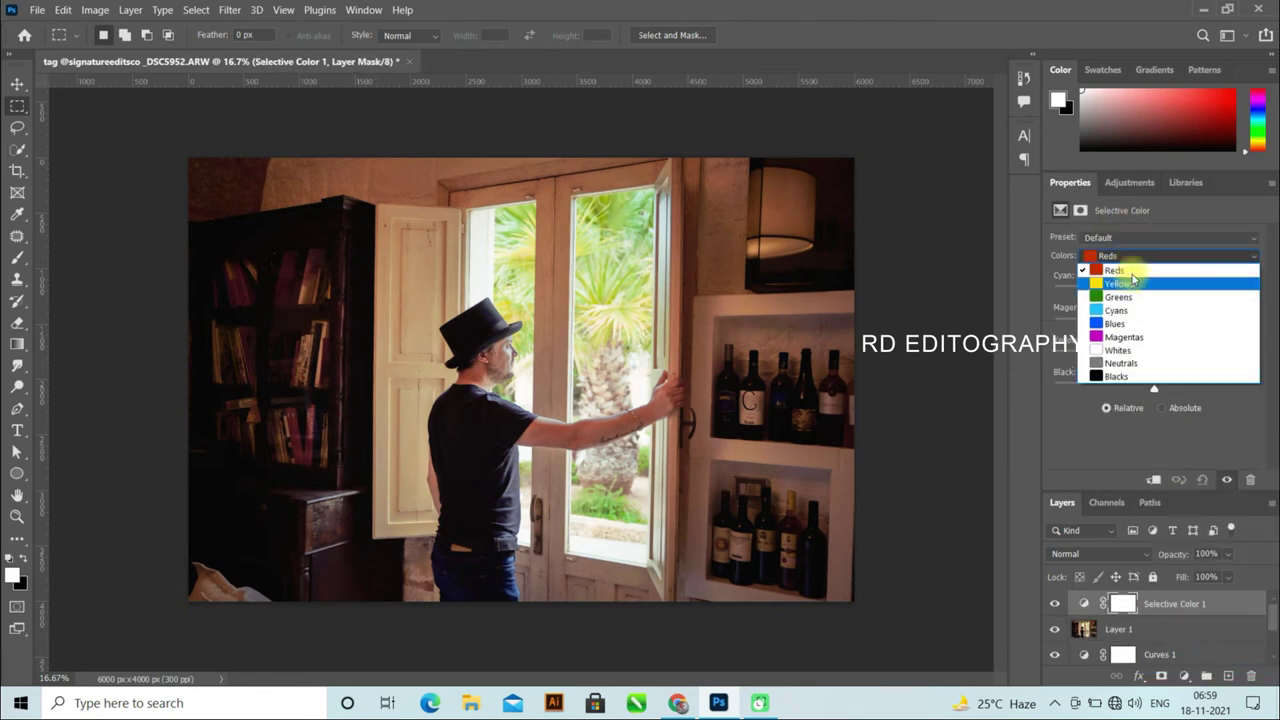
mouse_move(1154, 388)
left_mouse_down()
mouse_move(1167, 392)
mouse_move(1142, 389)
mouse_move(1163, 355)
left_mouse_up()
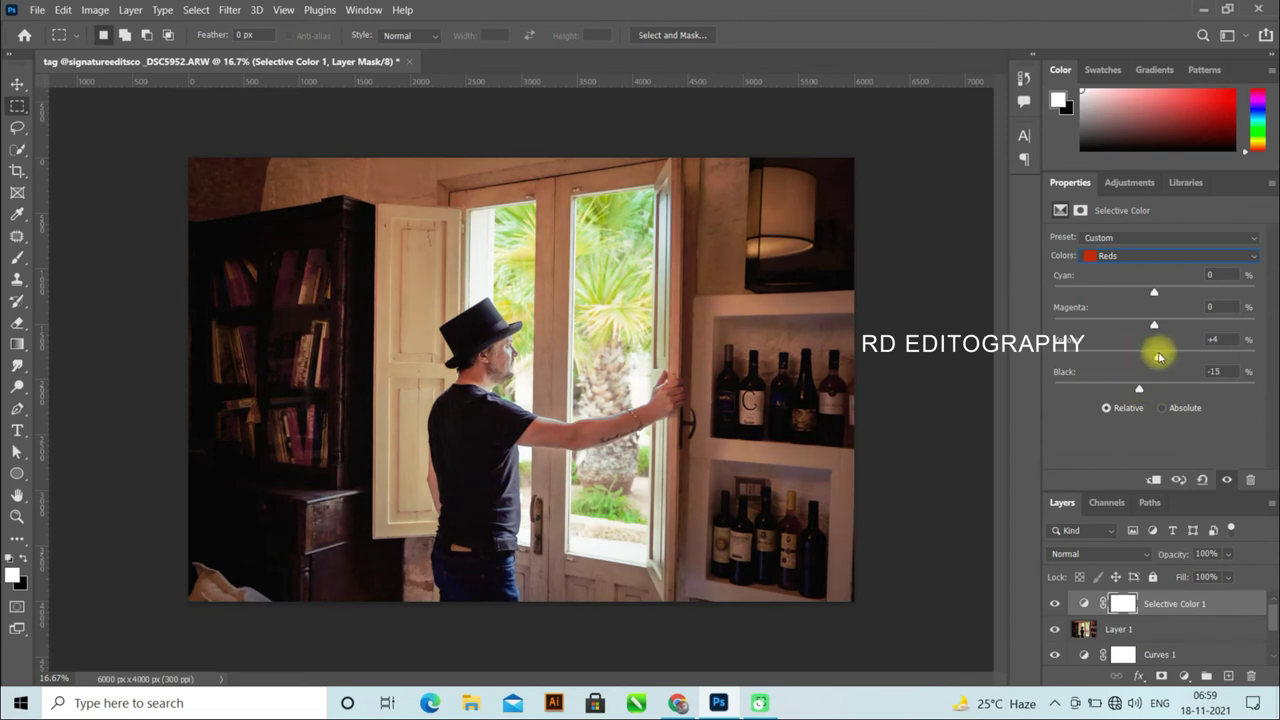
left_click_drag(1154, 291, 1190, 302)
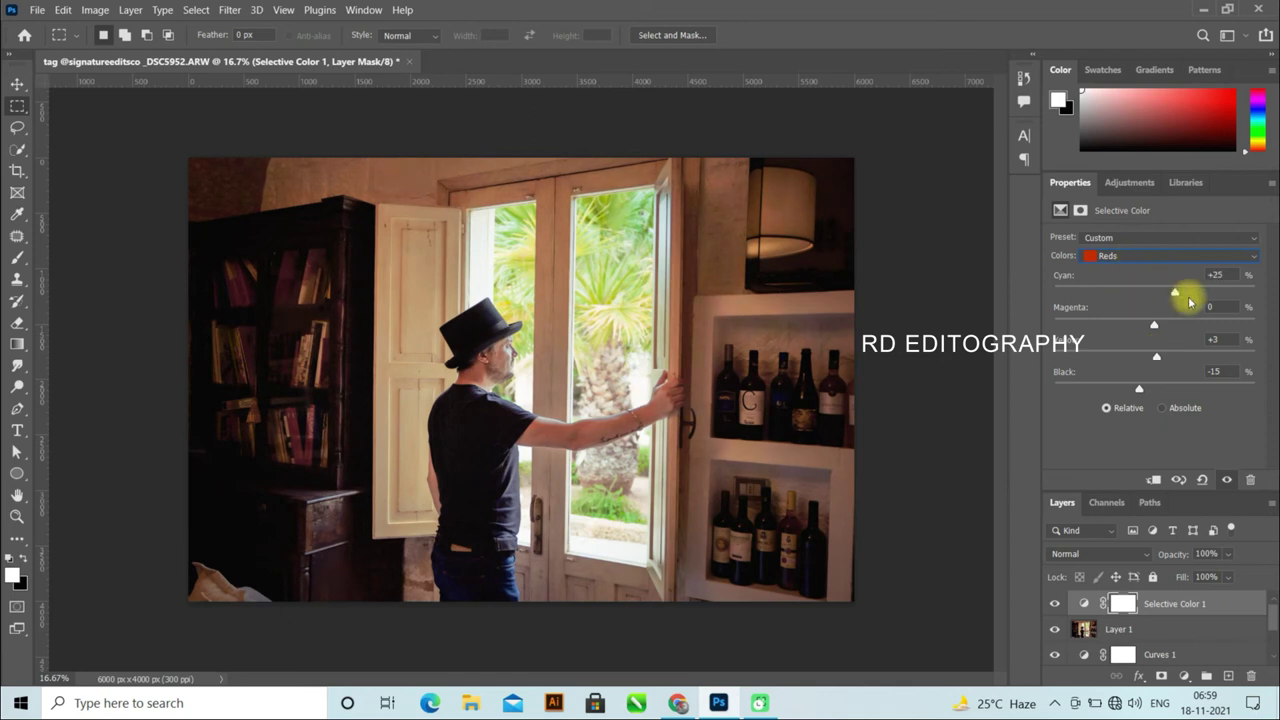
left_click(1143, 293)
- Add black to deepen the greens and adjust Black in the cyans
left_click(1140, 254)
left_click(1132, 286)
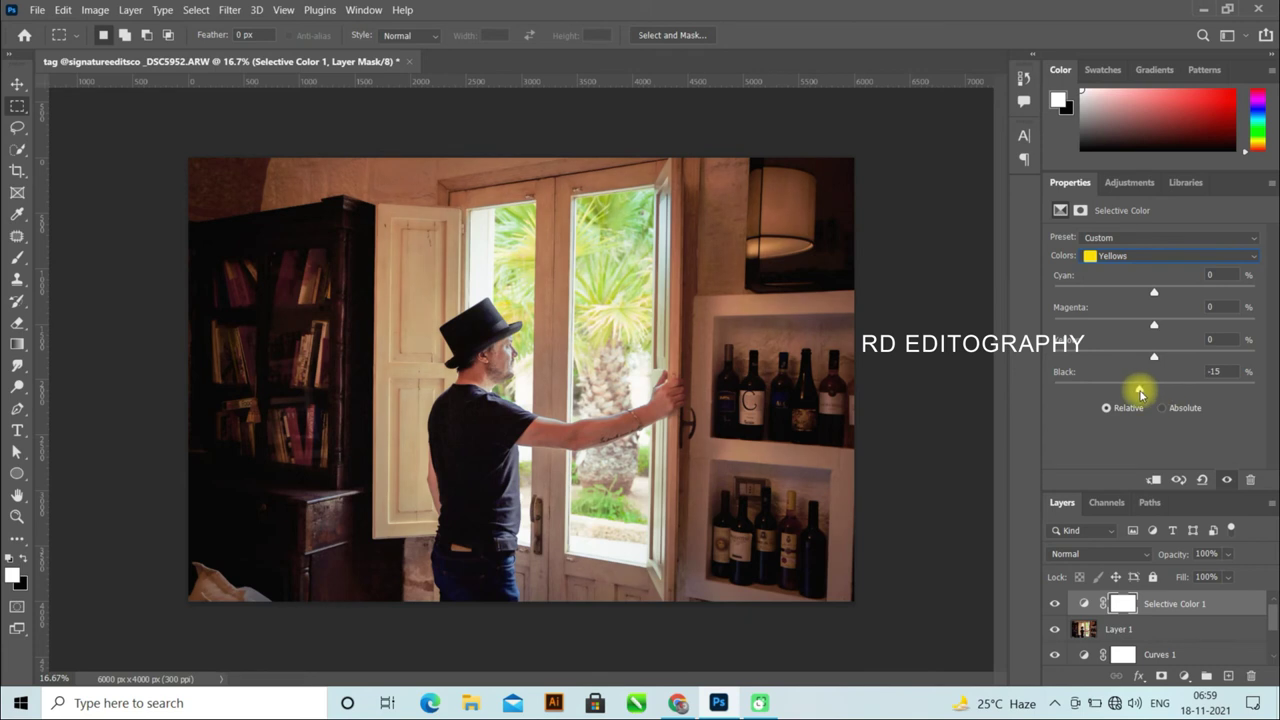
left_click(1140, 256)
left_click(1140, 300)
left_click_drag(1176, 395, 1219, 421)
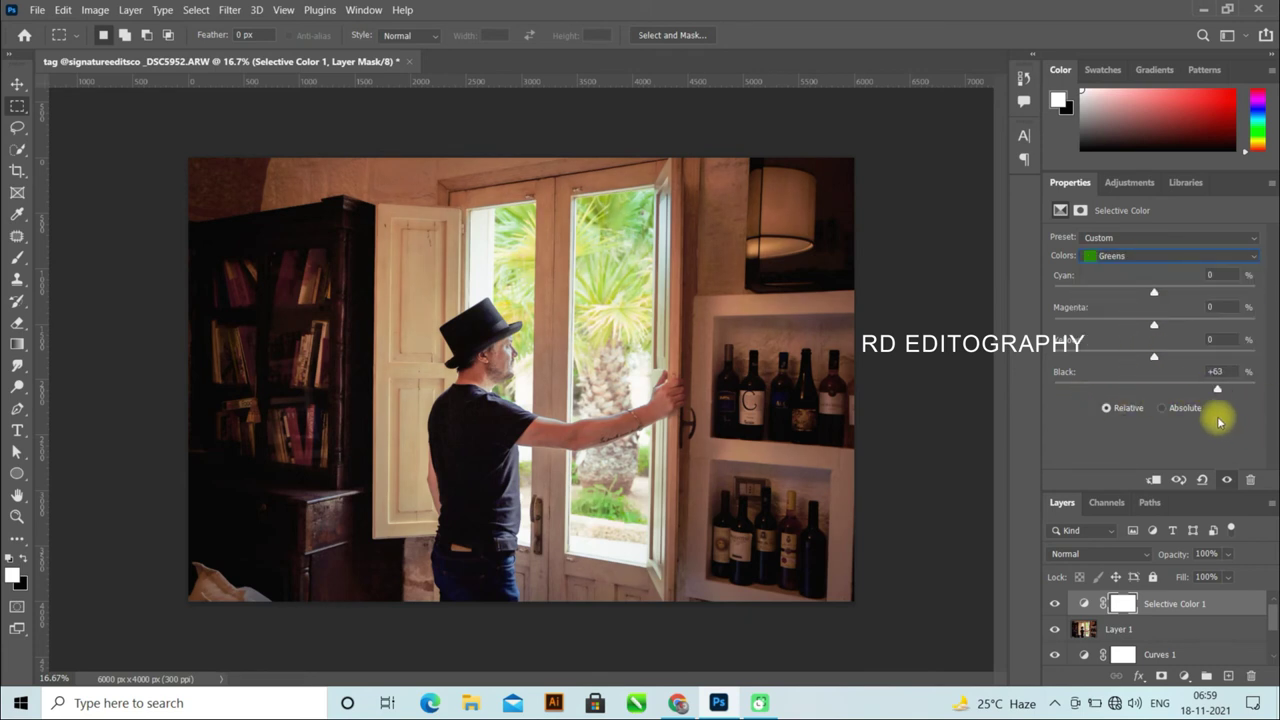
left_click(1145, 256)
left_click(1140, 306)
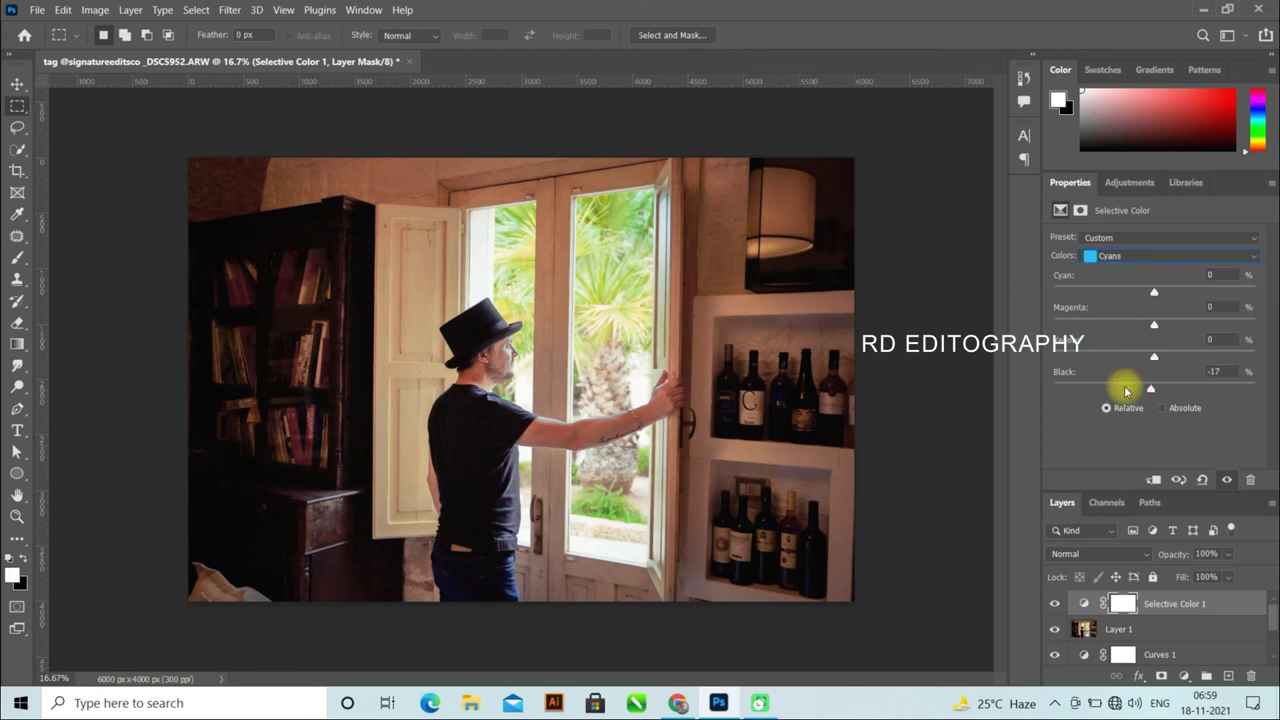
left_click_drag(1203, 398, 1250, 418)
- Add black to the blues and fine-tune Black in the magentas and blacks ranges
left_click(1150, 258)
left_click(1140, 312)
left_click_drag(1150, 392, 1196, 411)
left_click(1134, 255)
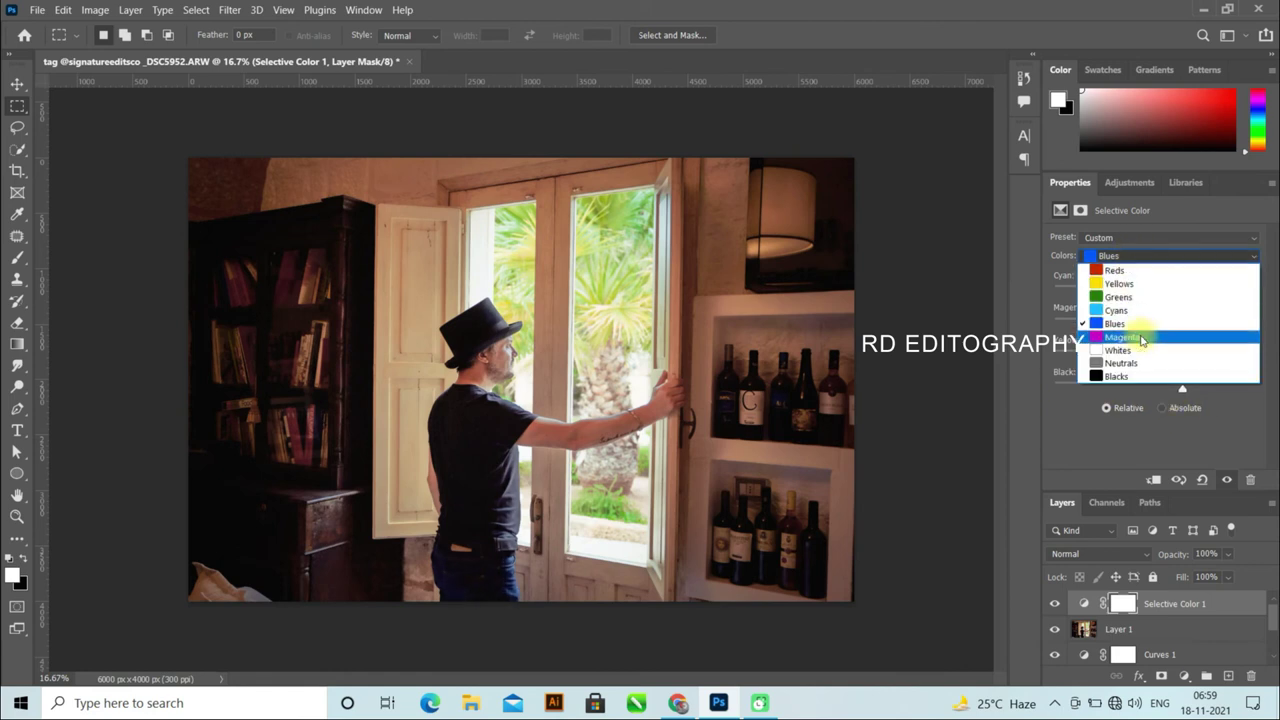
left_click(1134, 330)
left_click_drag(1111, 384, 1088, 387)
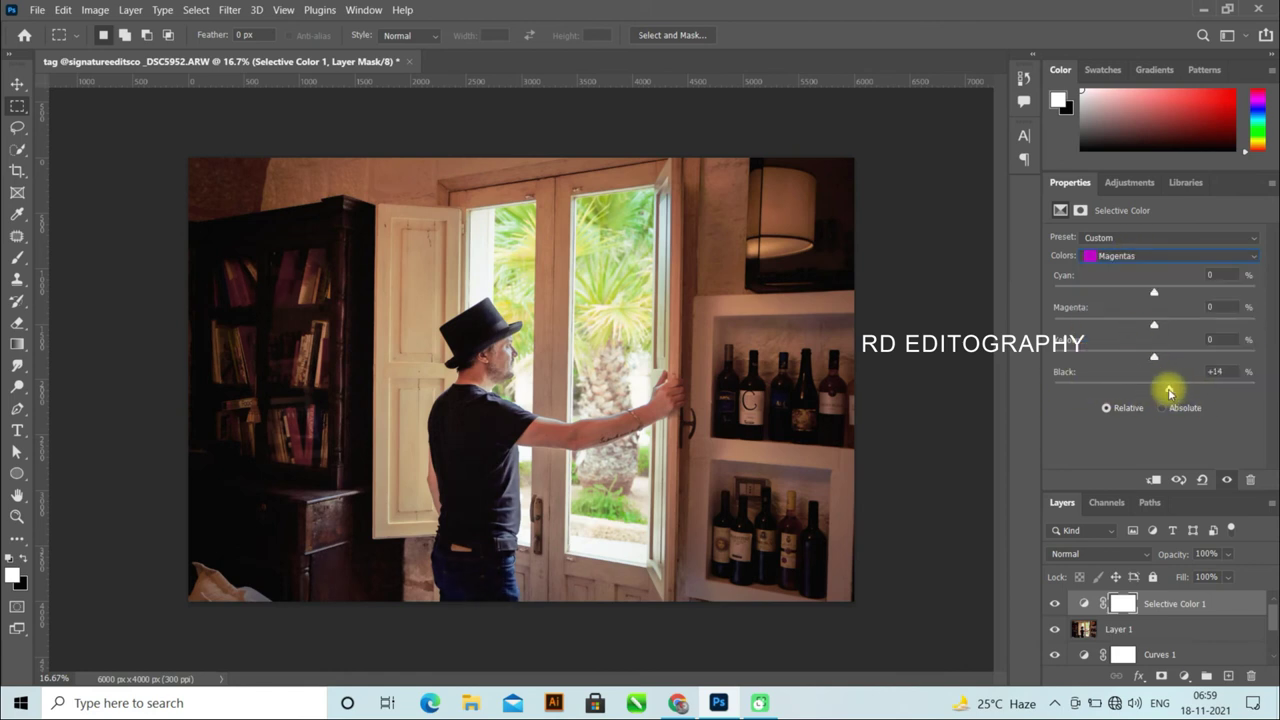
left_click(1137, 255)
left_click(1146, 372)
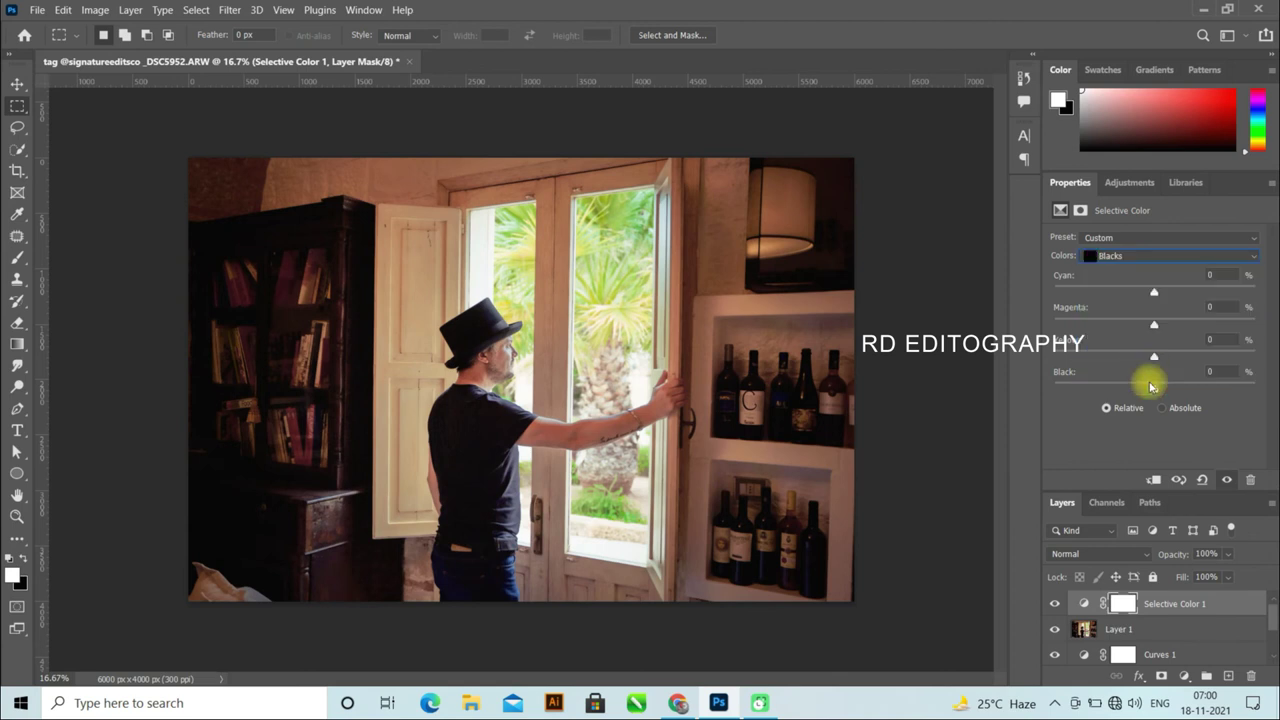
left_click_drag(1161, 391, 1156, 393)
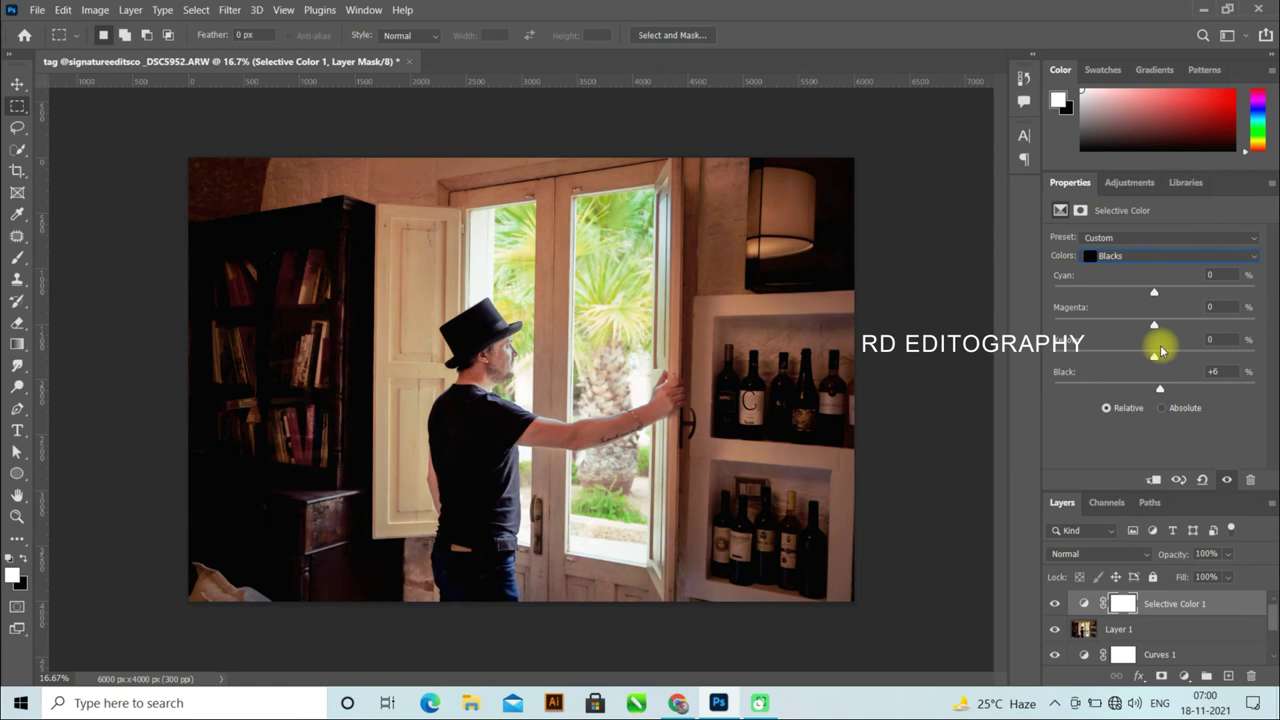
- Set the Neutrals Black to −5 in Selective Color
left_click(1136, 255)
left_click(1146, 360)
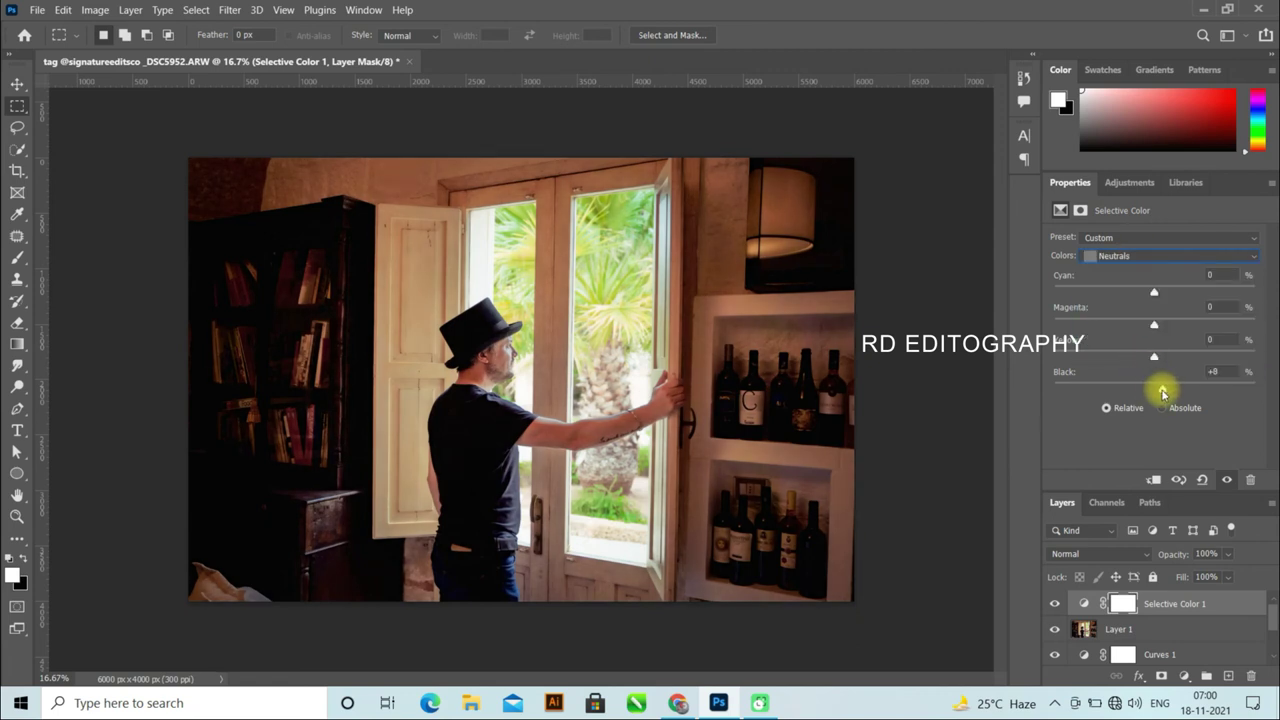
left_click_drag(1157, 391, 1150, 391)
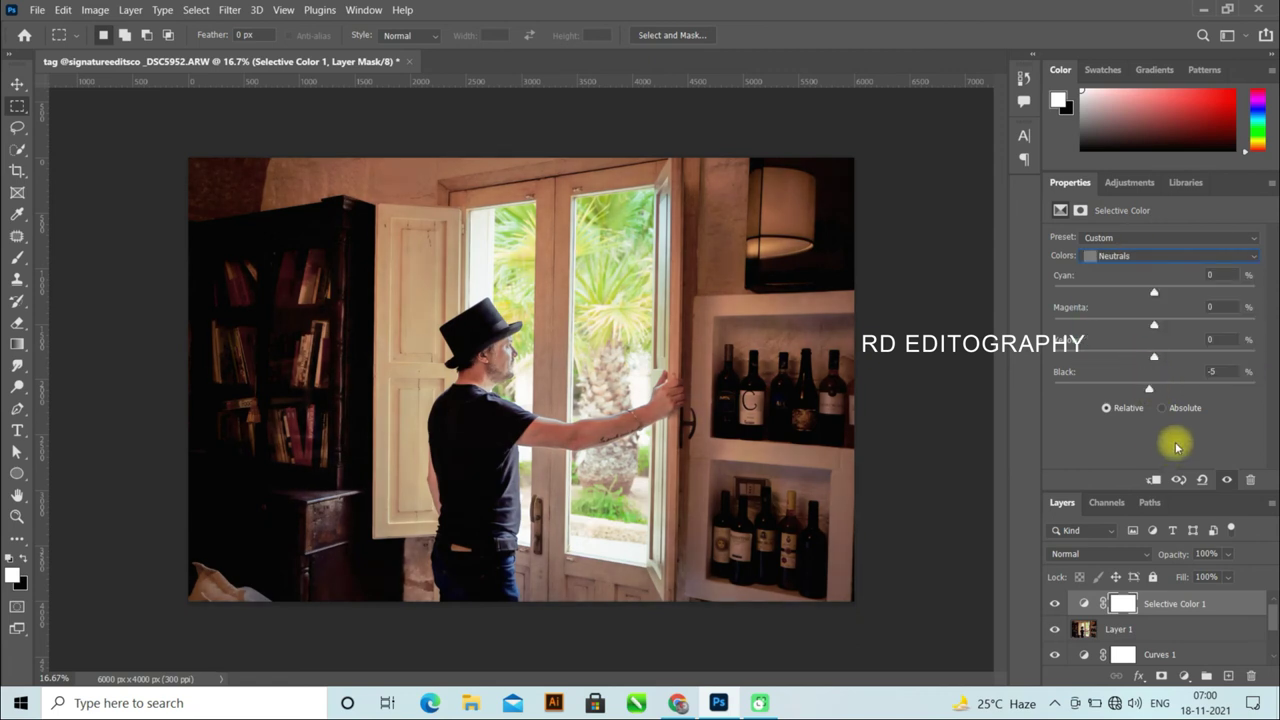
left_click(1183, 676)
- Add Curves 2 lifting the black point, compare it, and stamp everything into Layer 2
left_click(1170, 461)
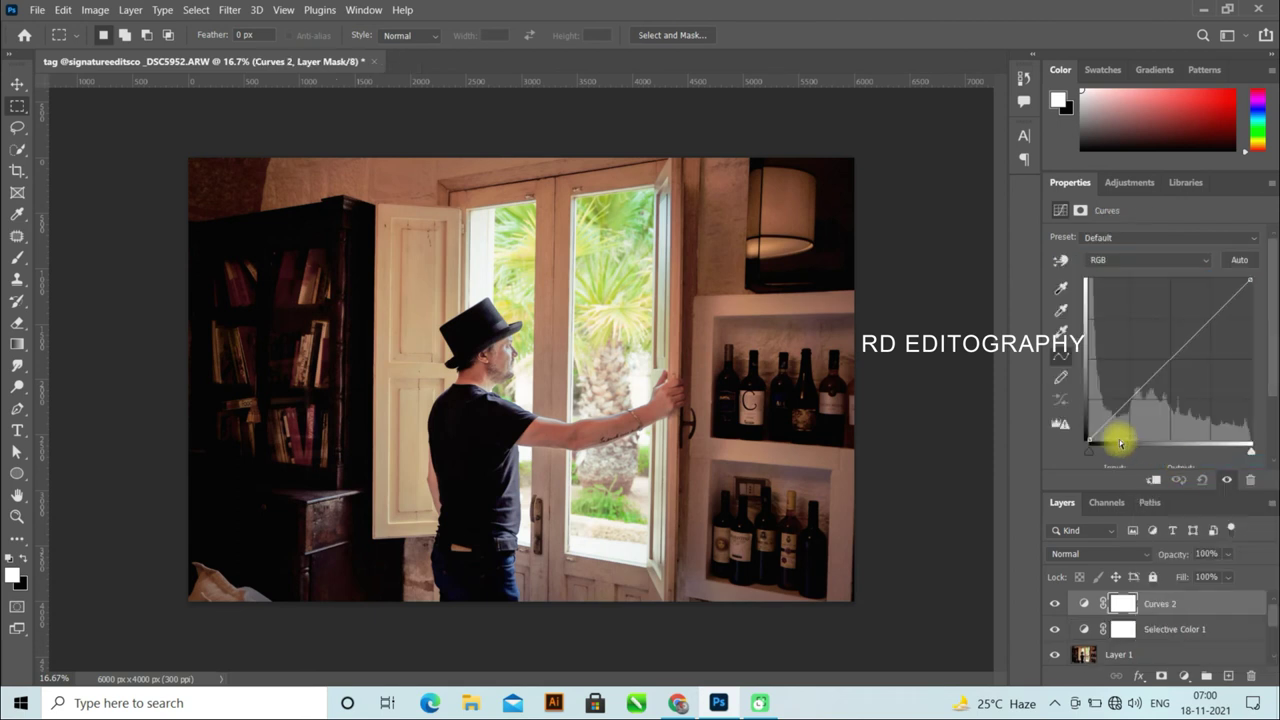
left_click_drag(1086, 436, 1084, 436)
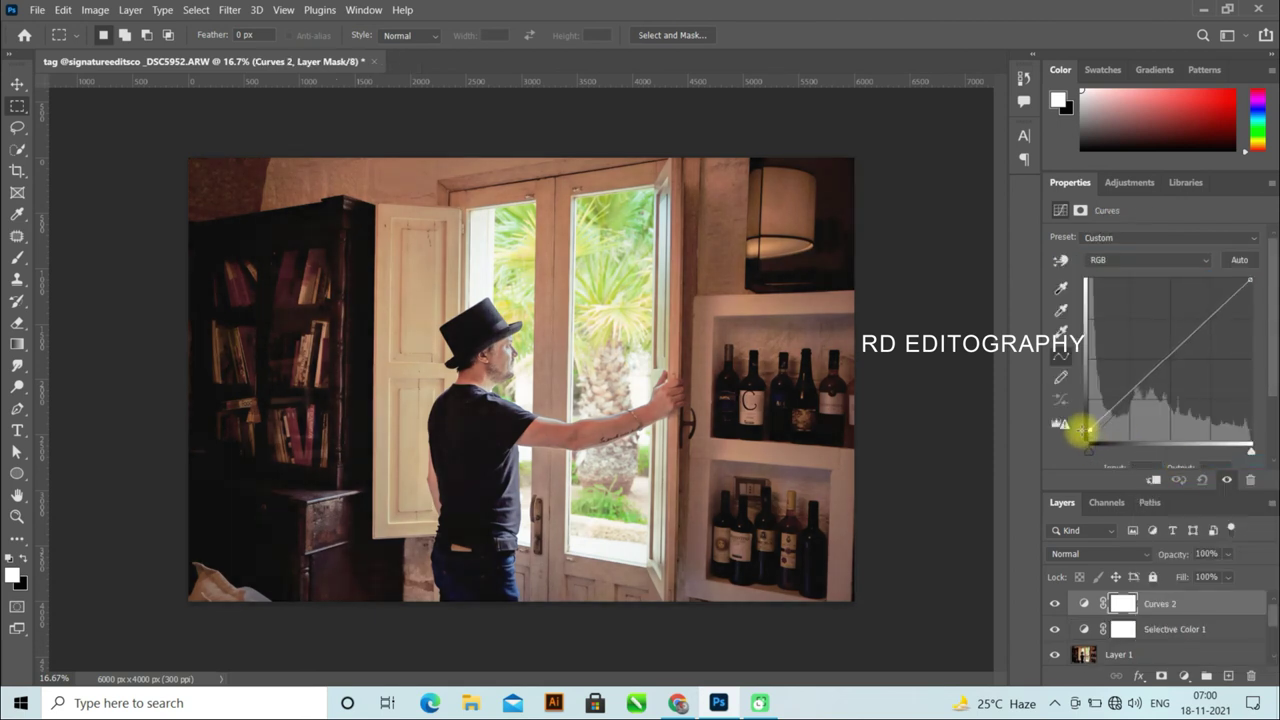
left_click(1055, 603)
left_click(1055, 603)
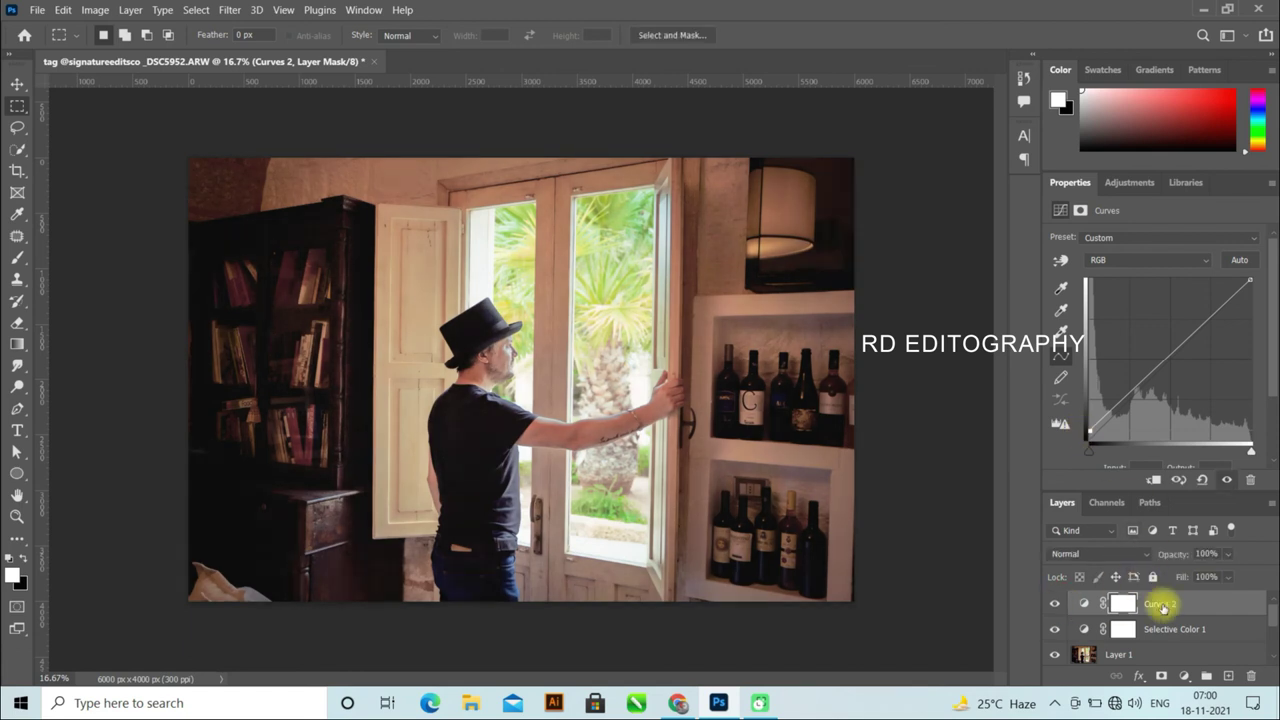
key("ctrl+shift+alt+e")
scroll(1100, 615, "down", 3)
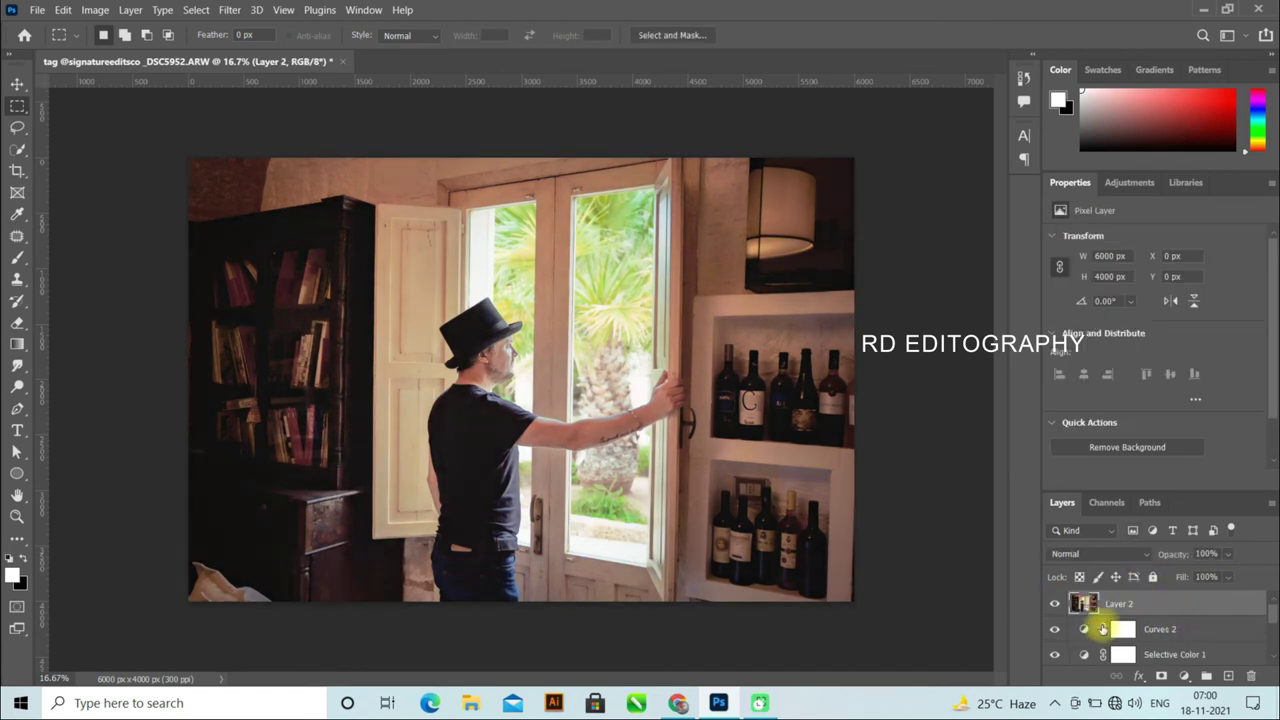
- Hide every layer from Curves 2 to Background copy, then toggle Layer 2 to compare with the original Background
left_click_drag(1157, 490, 1155, 350)
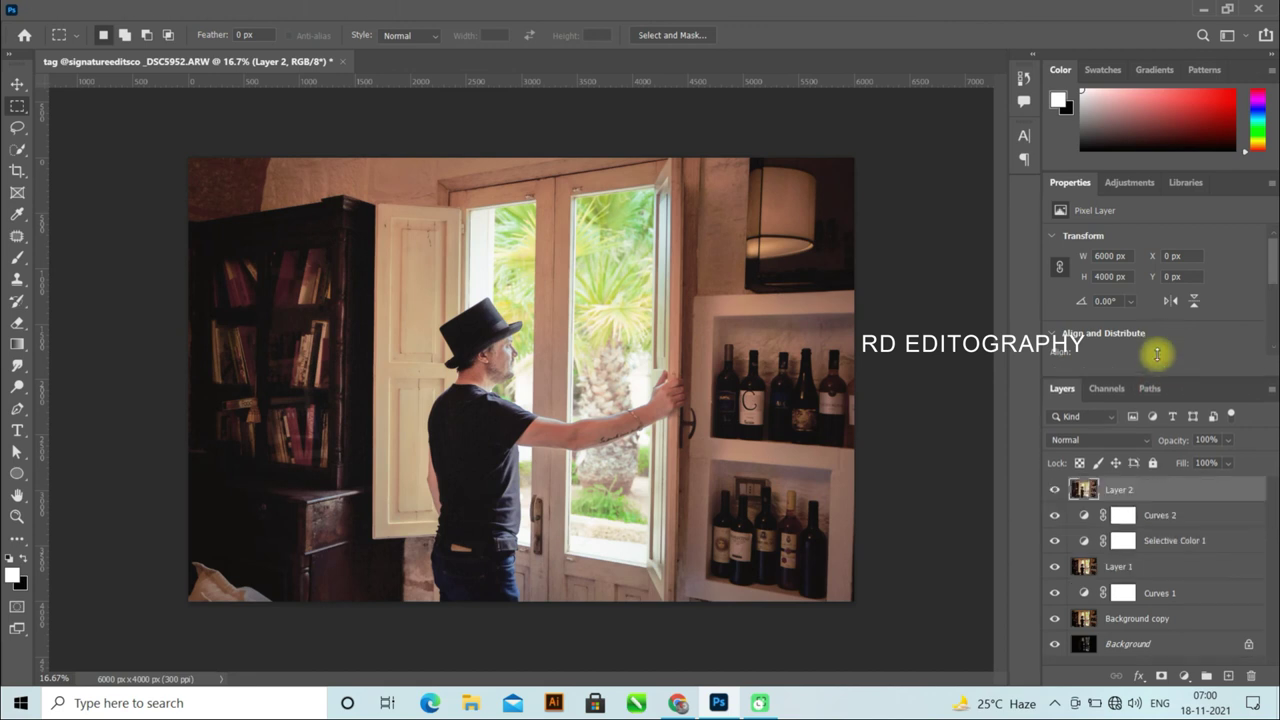
left_click_drag(1055, 515, 1055, 618)
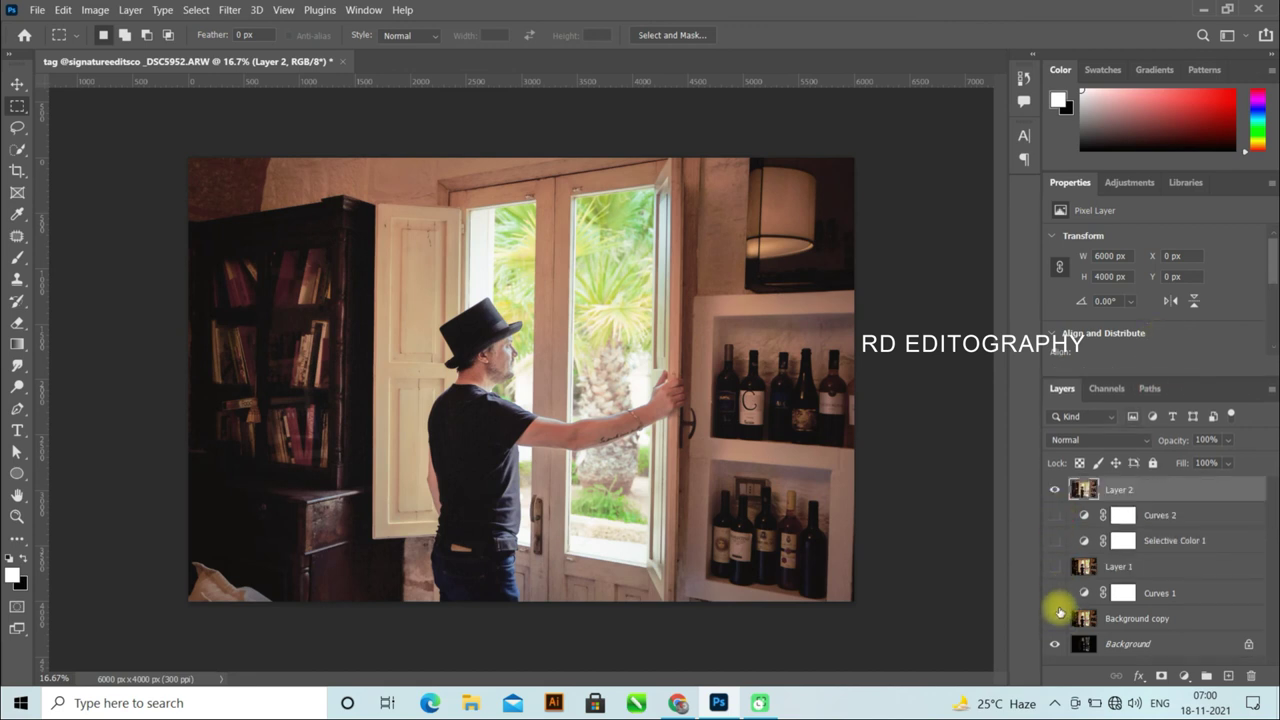
left_click(1055, 490)
left_click(1055, 490)
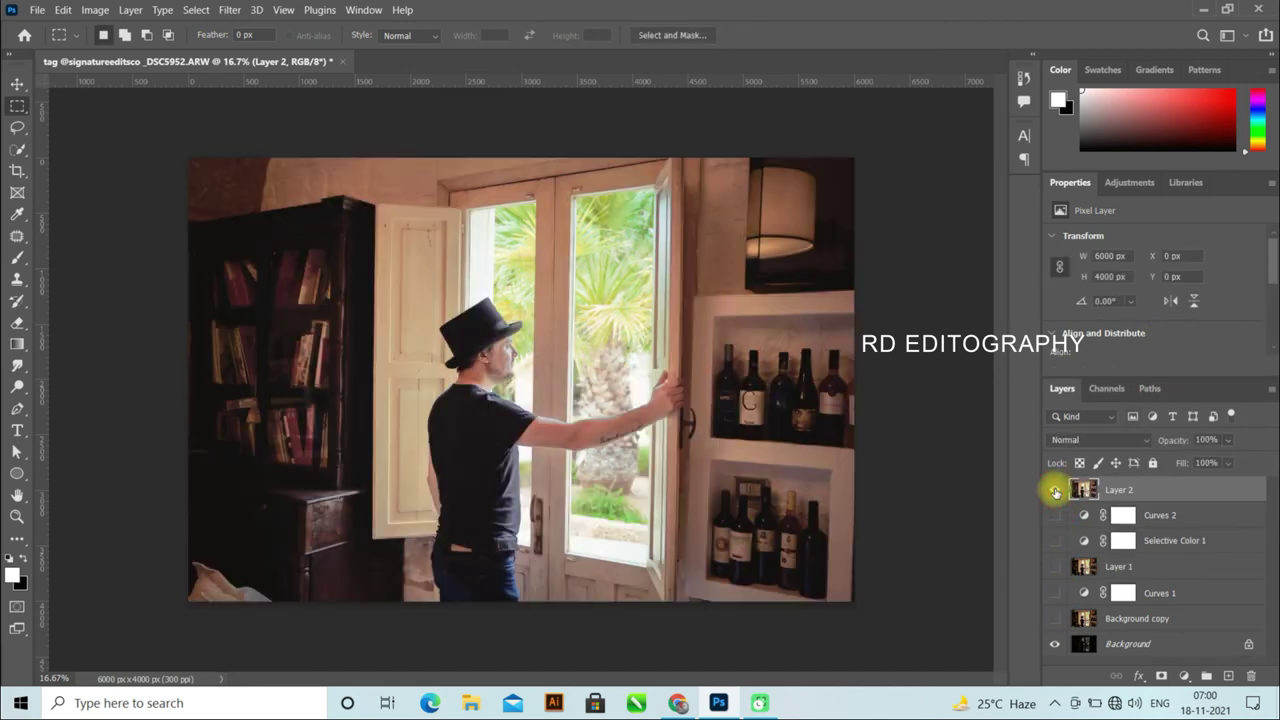
left_click(1055, 490)
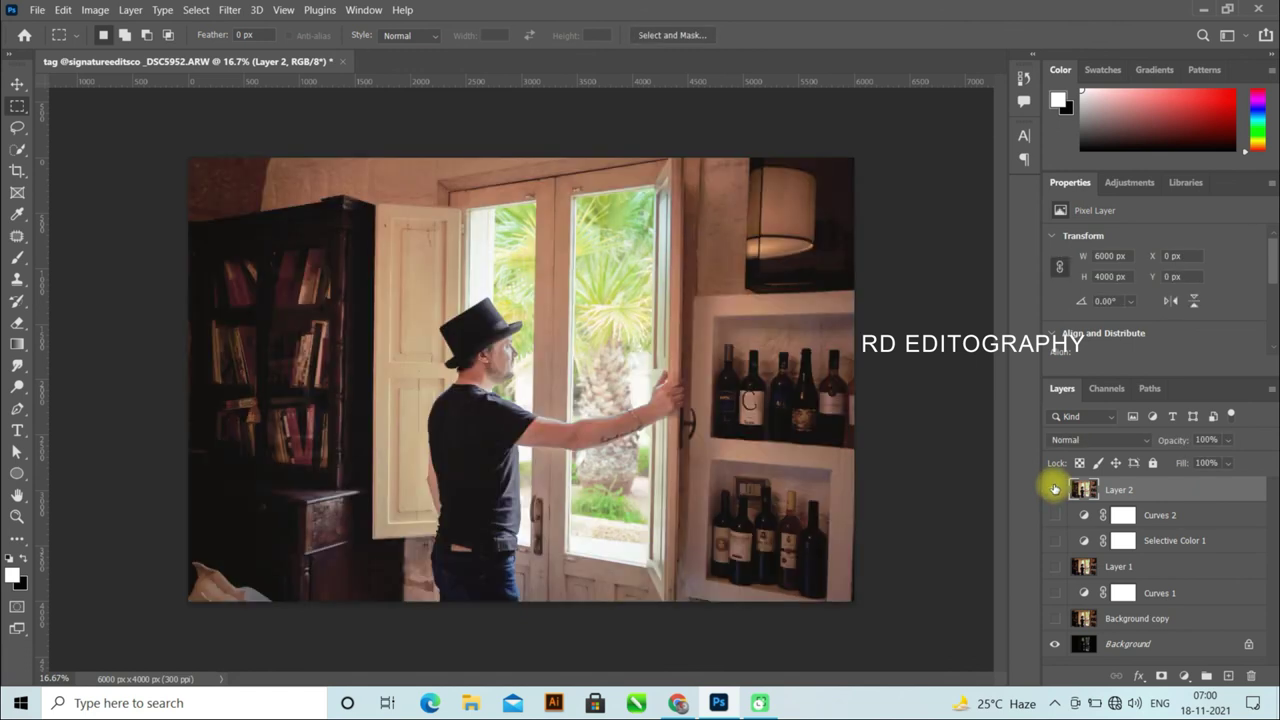